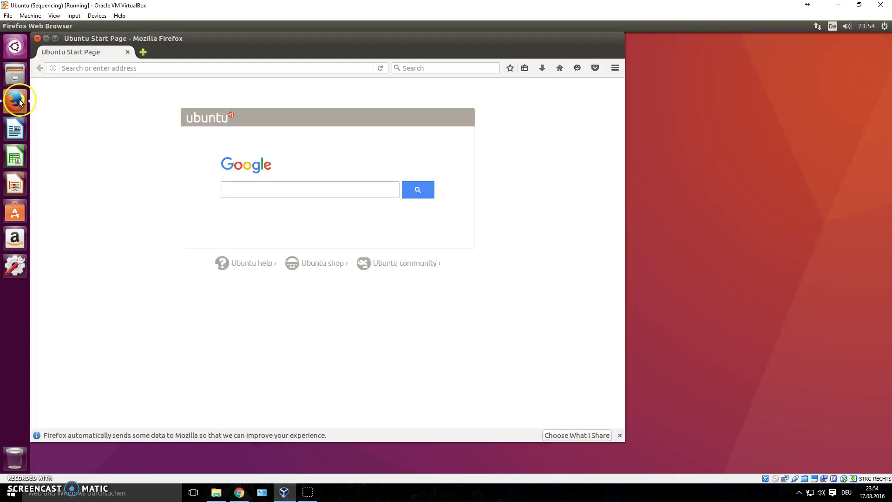
# Search the web for "ncbi"
pyautogui.click(120, 69)
pyautogui.write('ncbi')
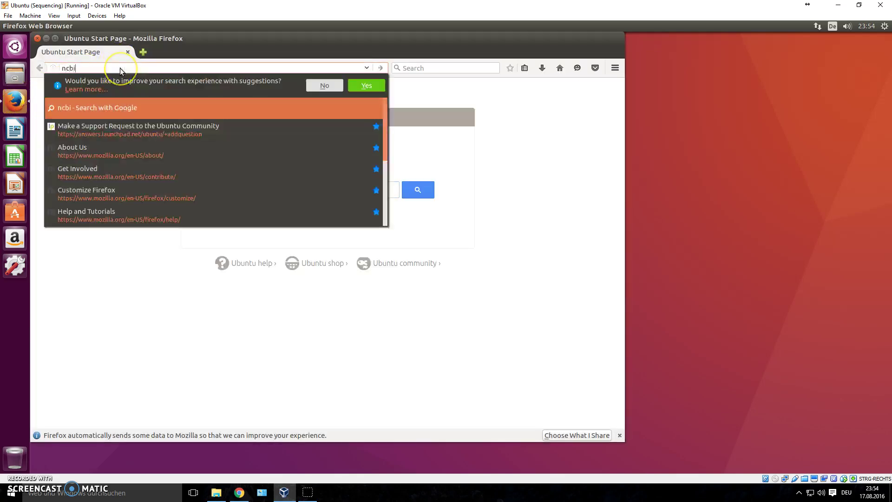
pyautogui.press('Return')
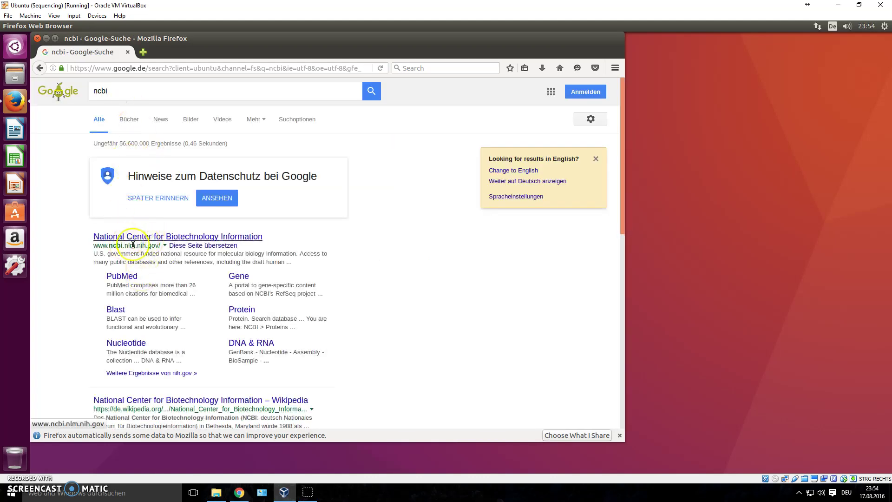
# Search Google for "SRA" to reach NCBI's Sequence Read Archive home page, and open its SRA Toolkit download page
pyautogui.click(130, 91)
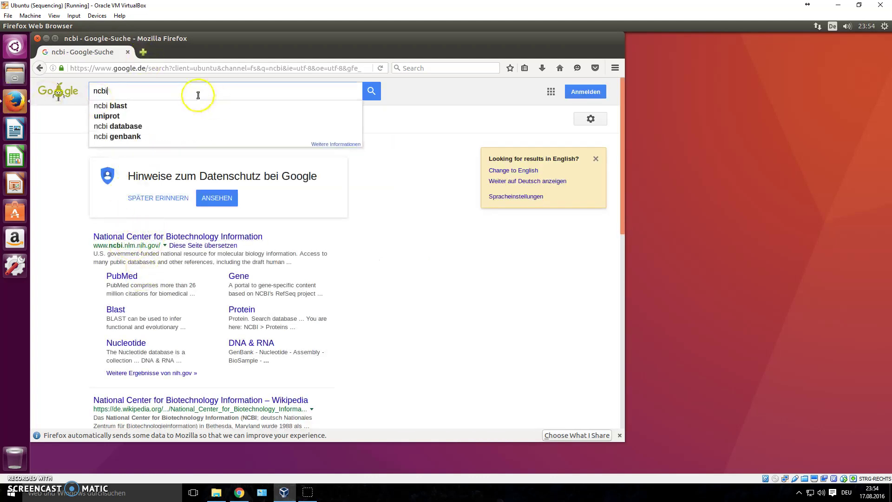
pyautogui.hotkey('ctrl', 'a')
pyautogui.write('SRA')
pyautogui.press('Return')
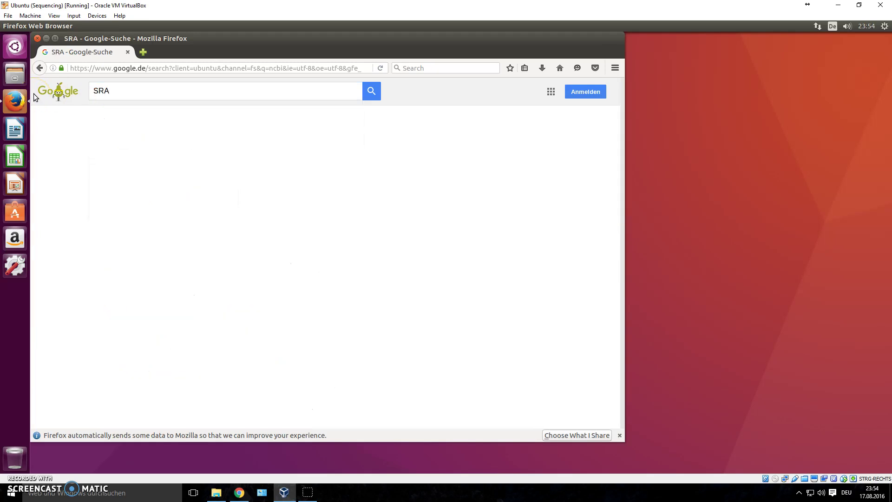
pyautogui.click(137, 282)
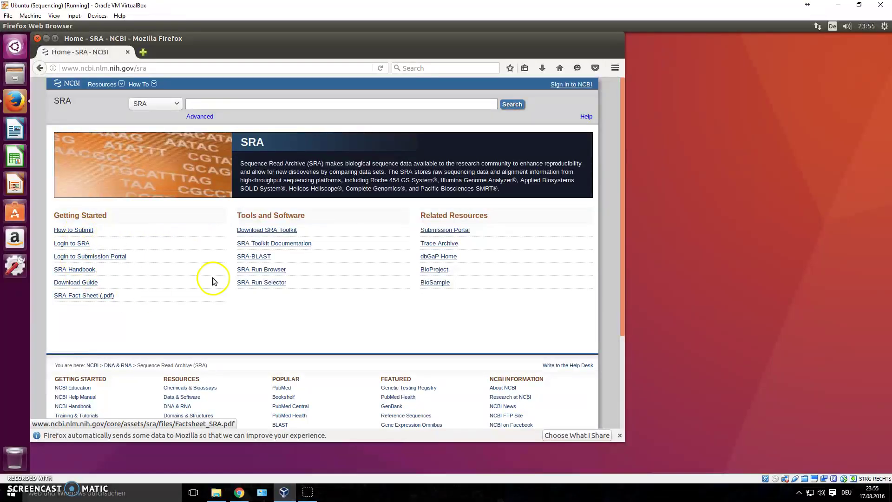
pyautogui.click(274, 230)
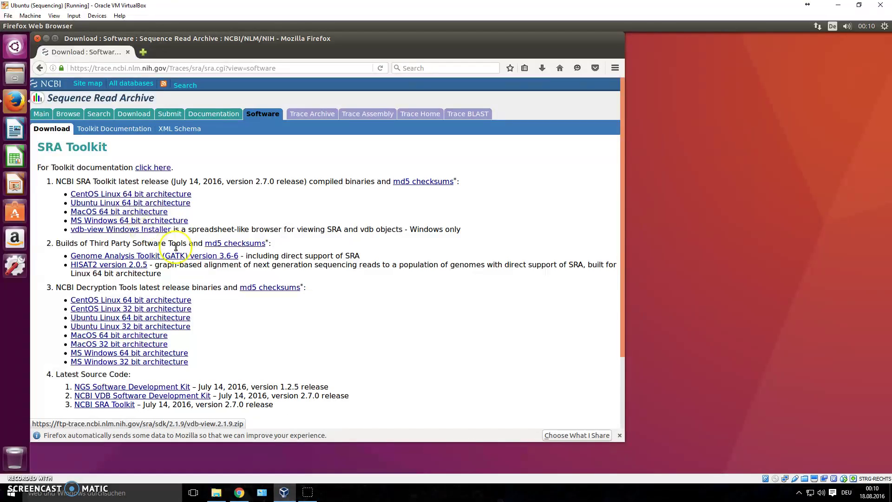
# Open a terminal window in front of the SRA Toolkit download page
pyautogui.click(195, 245)
pyautogui.hotkey('ctrl', 'alt', 't')
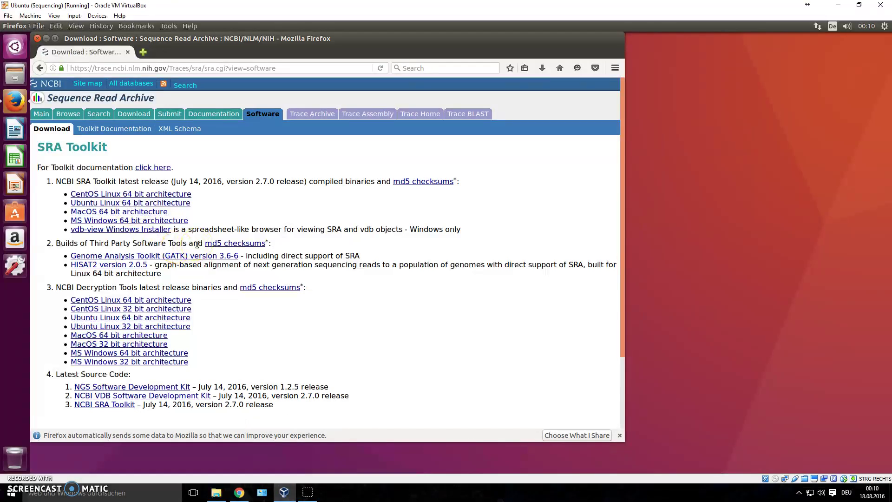
pyautogui.click(660, 278)
pyautogui.moveTo(660, 277); pyautogui.dragTo(229, 147)
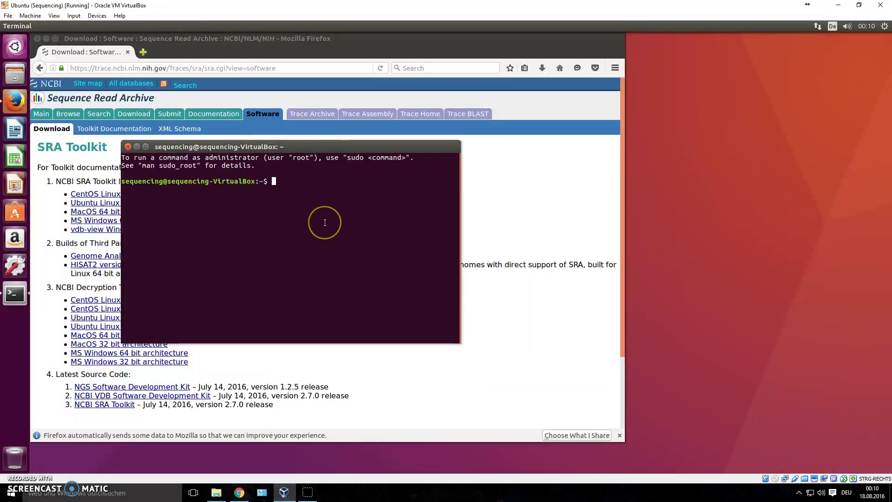
# Run "sudo apt-get install sra-toolkit", enter the account password and answer y to continue the installation
pyautogui.write('sudo')
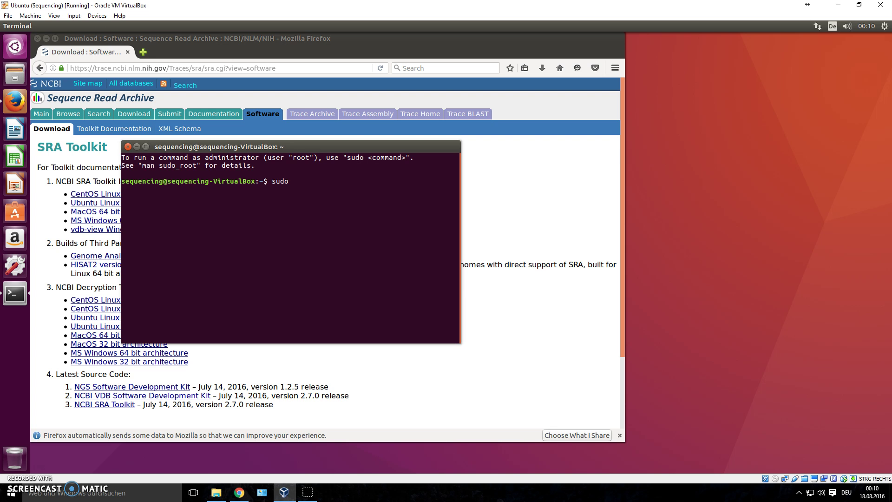
pyautogui.write('apt-get install sra-toolkit')
pyautogui.press('Return')
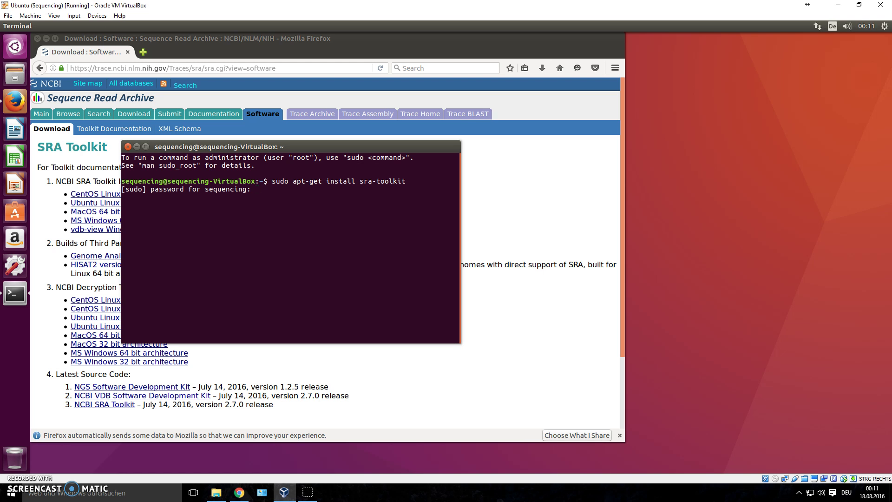
pyautogui.press('Return')
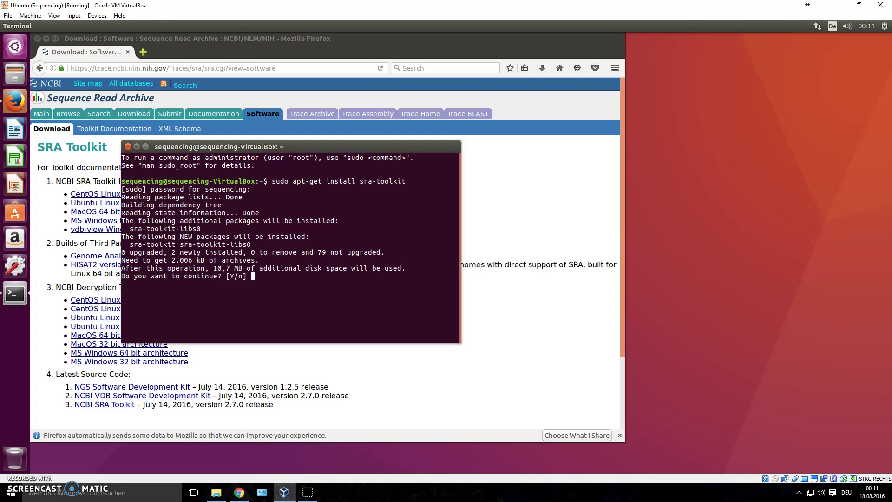
pyautogui.write('y')
pyautogui.press('Return')
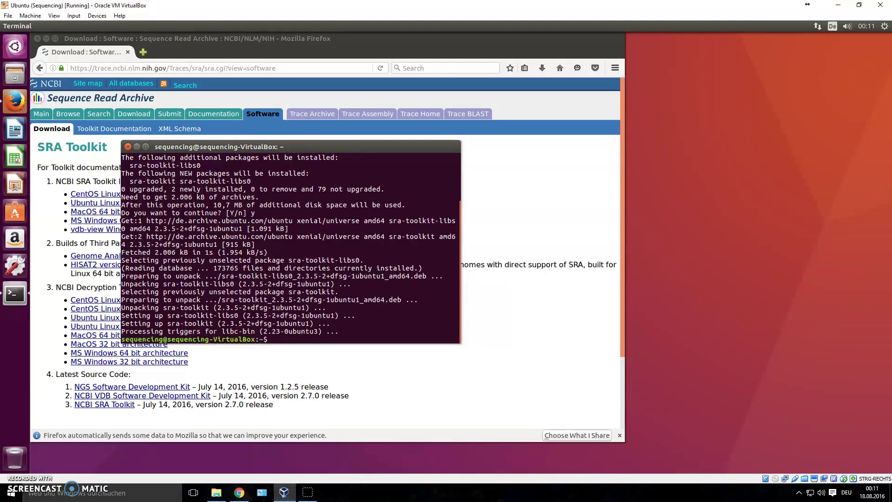
# Open the Toolkit Documentation page with the terminal moved aside, and enter prefetch at the terminal prompt without running it
pyautogui.moveTo(288, 147); pyautogui.dragTo(650, 174)
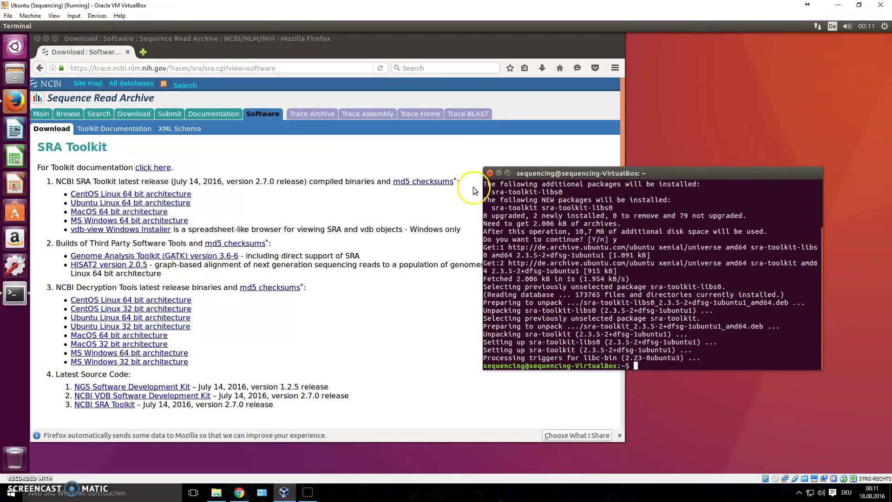
pyautogui.click(99, 133)
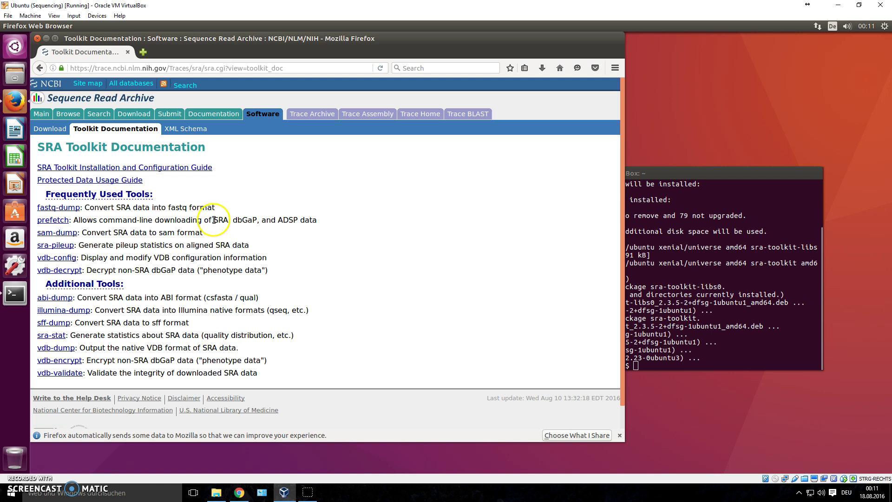
pyautogui.click(664, 298)
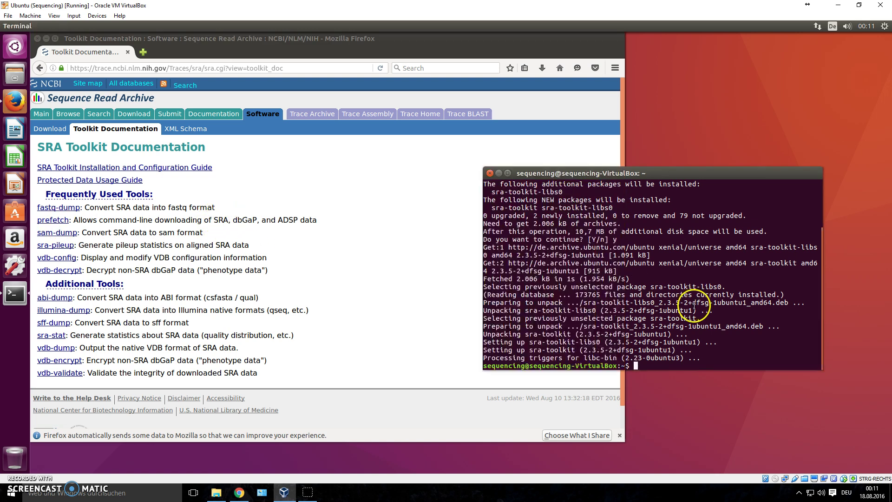
pyautogui.write('prefetch')
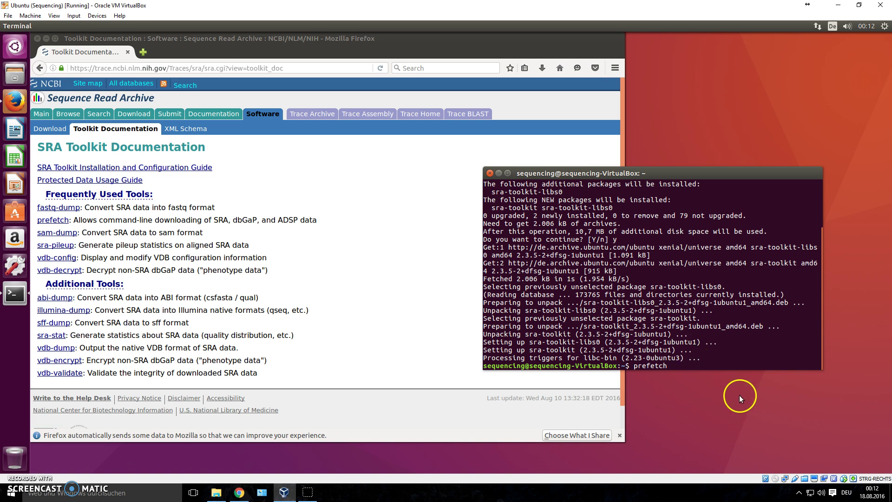
pyautogui.moveTo(649, 174); pyautogui.dragTo(671, 143)
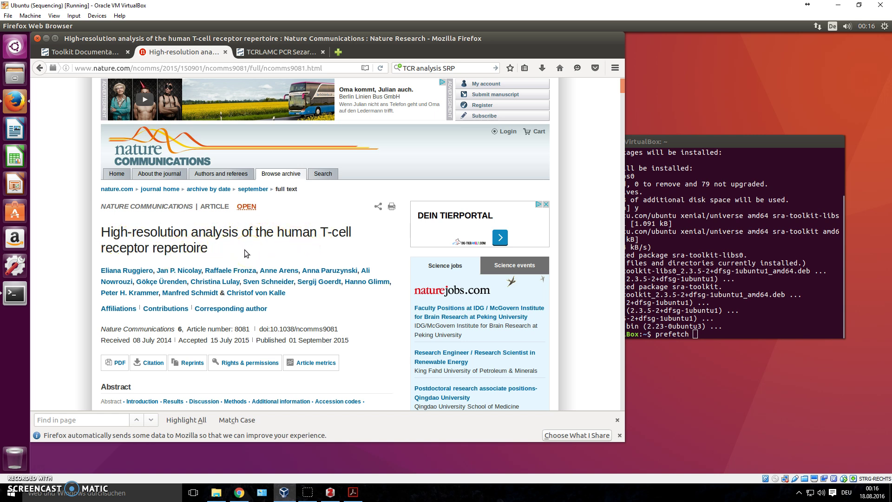
# Find "SRA" in the Nature Communications article and open the linked accession SRP059581
pyautogui.scroll(-4, 243, 253)
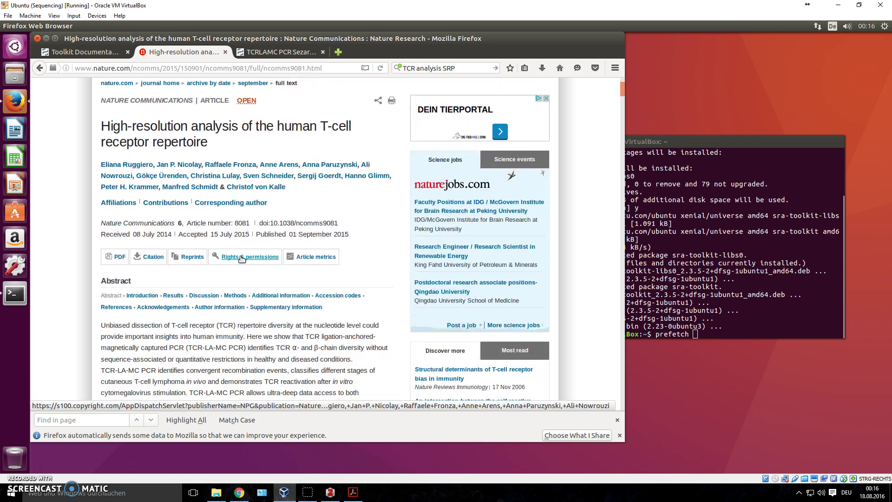
pyautogui.write('SRA')
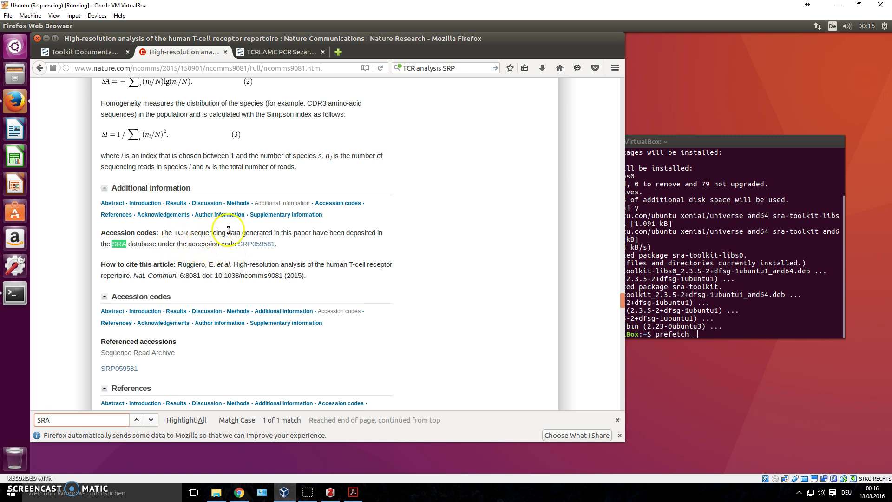
pyautogui.click(253, 246)
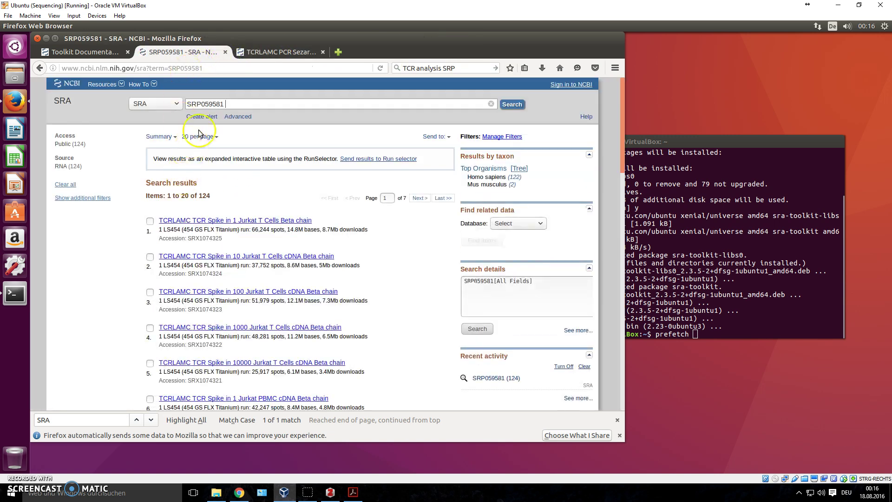
# Examine the SRP059581 experiment list, comparing the sequencing platforms of the LS454 and Illumina MiSeq entries
pyautogui.scroll(-3, 251, 267)
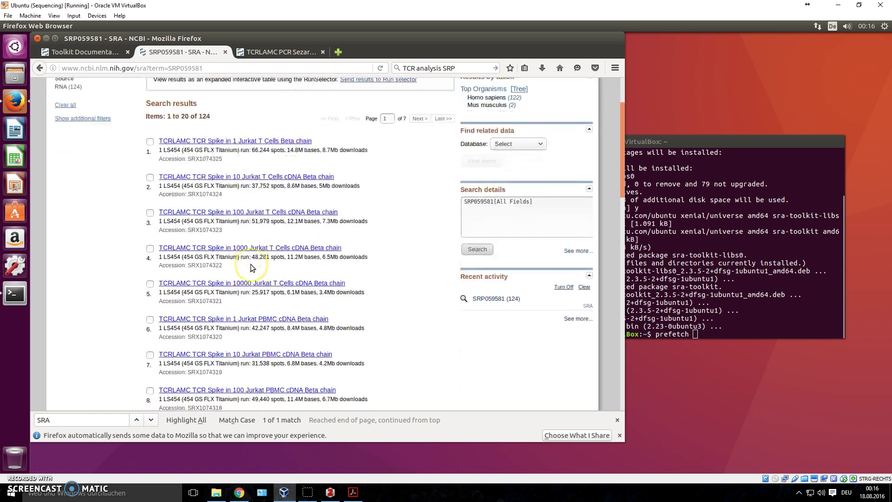
pyautogui.scroll(-7, 250, 263)
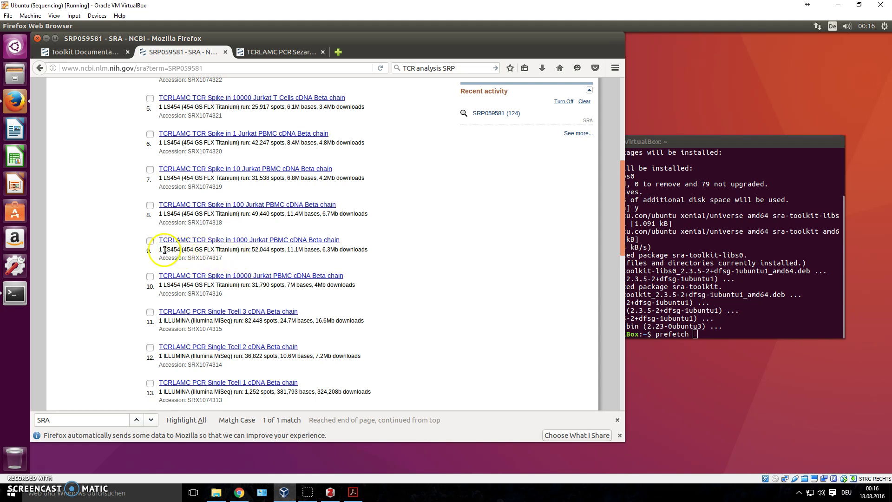
pyautogui.moveTo(159, 250); pyautogui.dragTo(240, 249)
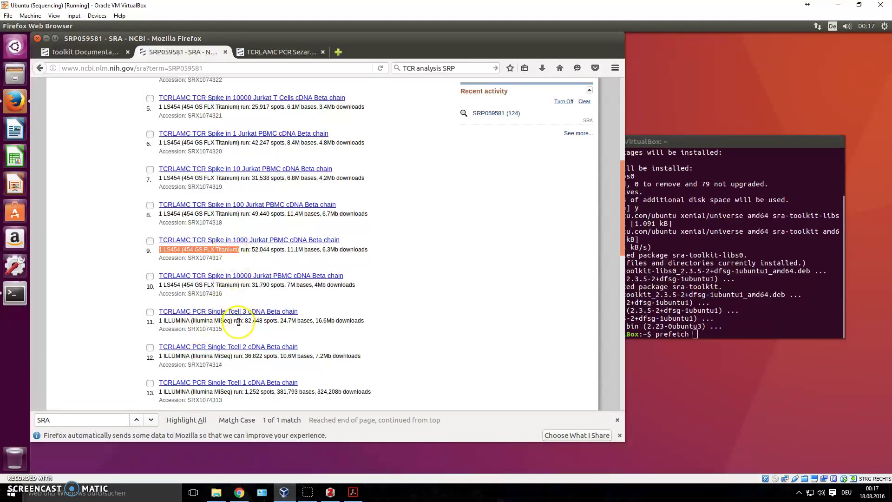
pyautogui.moveTo(371, 323); pyautogui.dragTo(159, 312)
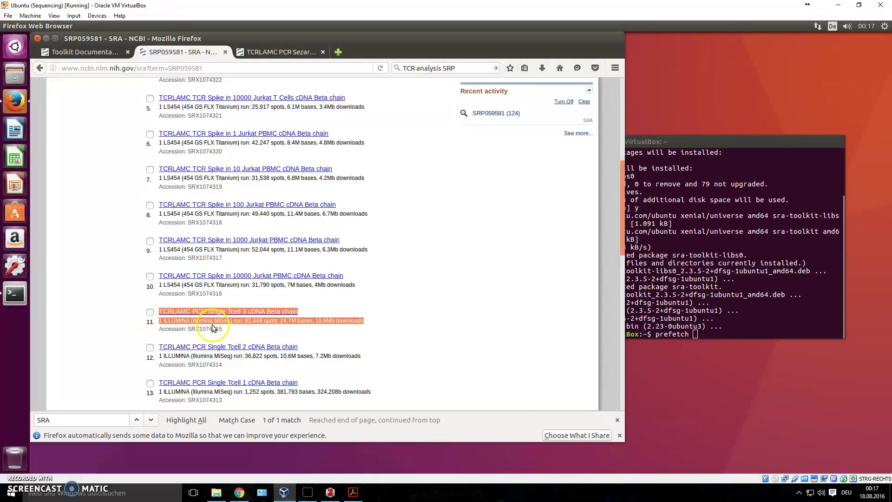
pyautogui.scroll(-5, 229, 322)
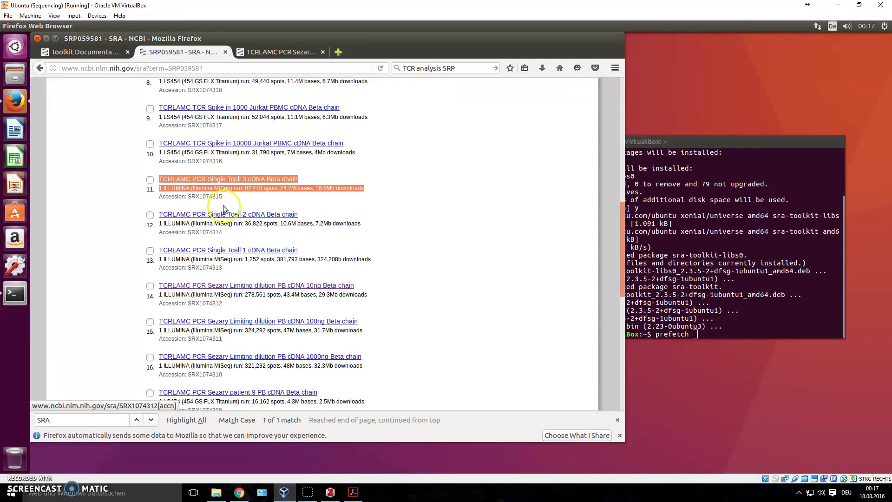
# Review the experiment page for the Sezary limiting dilution PB cDNA 10ng Beta chain, highlighting its sample name and run accession SRR2079547
pyautogui.click(258, 53)
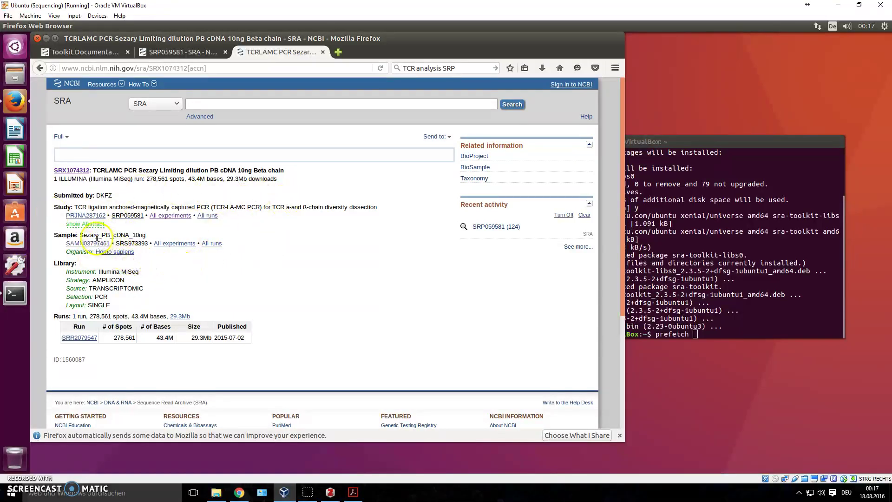
pyautogui.moveTo(80, 235); pyautogui.dragTo(135, 234)
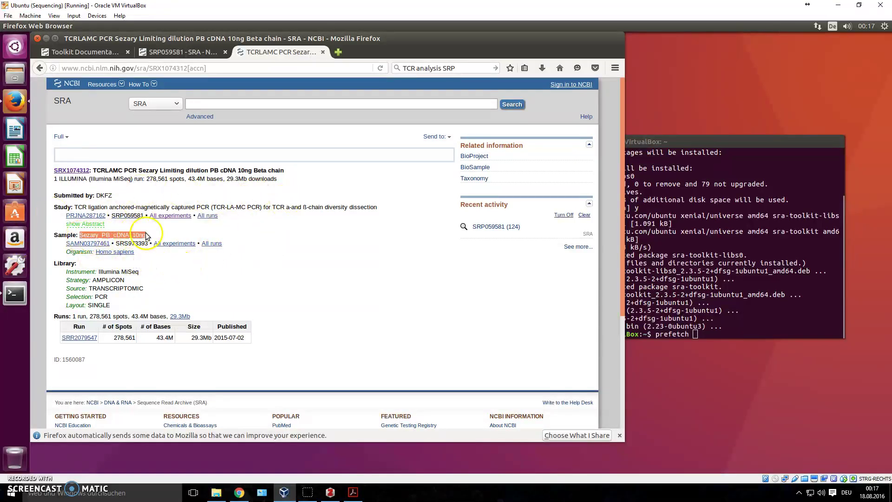
pyautogui.click(122, 255)
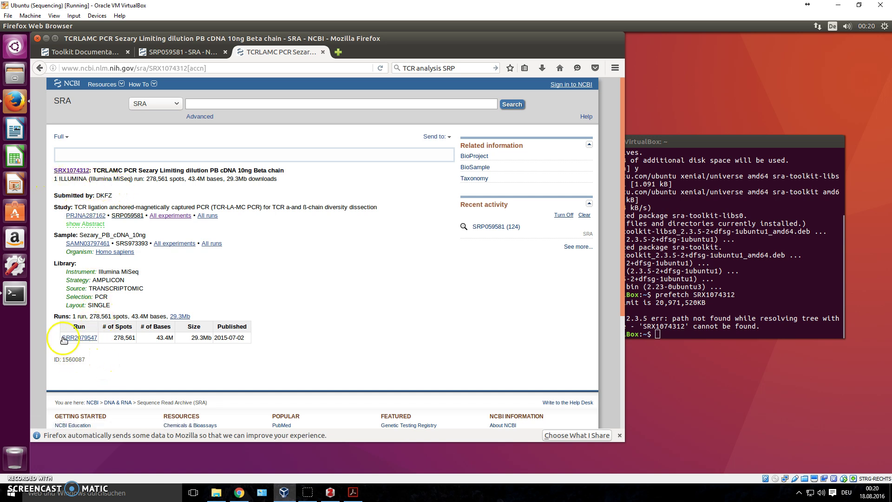
pyautogui.moveTo(58, 340); pyautogui.dragTo(98, 338)
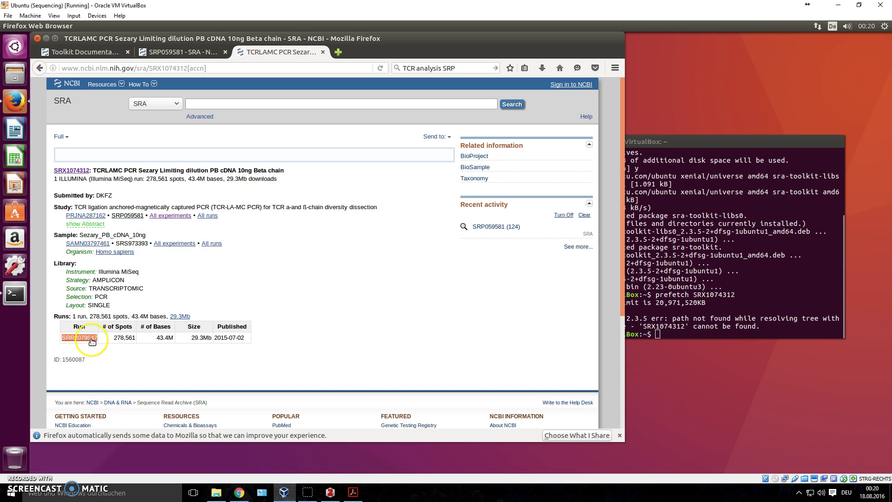
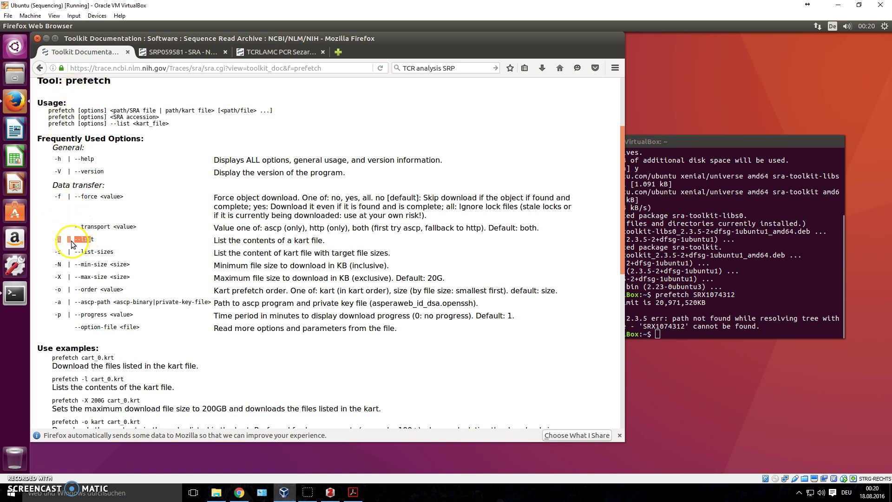
# Read the --list option, use examples and possible errors in the prefetch documentation, and return to the terminal
pyautogui.click(86, 240)
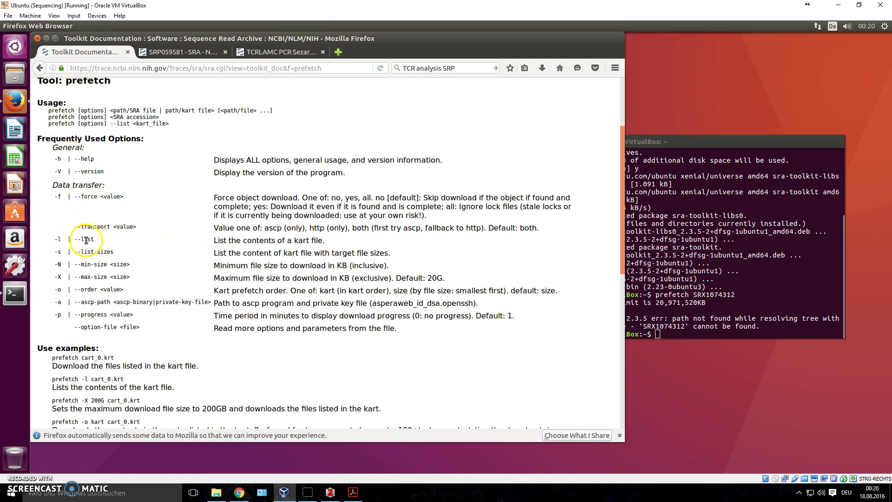
pyautogui.moveTo(213, 240); pyautogui.dragTo(330, 241)
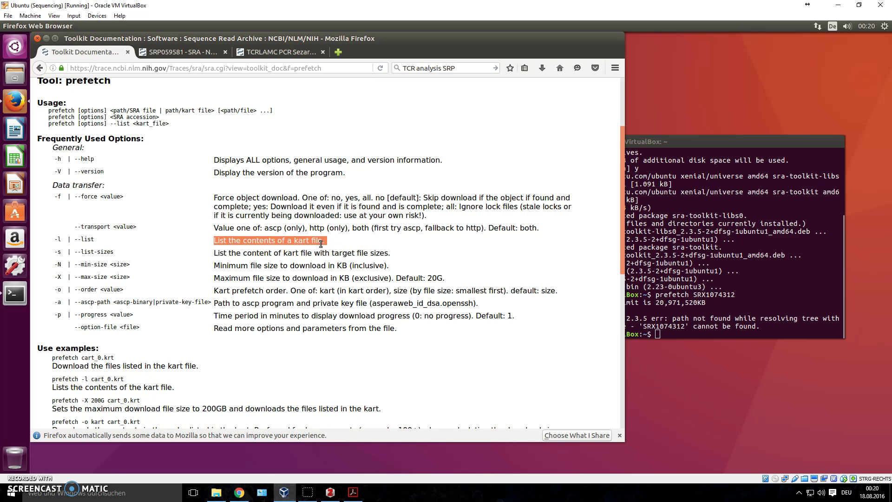
pyautogui.scroll(-2, 310, 258)
pyautogui.scroll(-9, 309, 258)
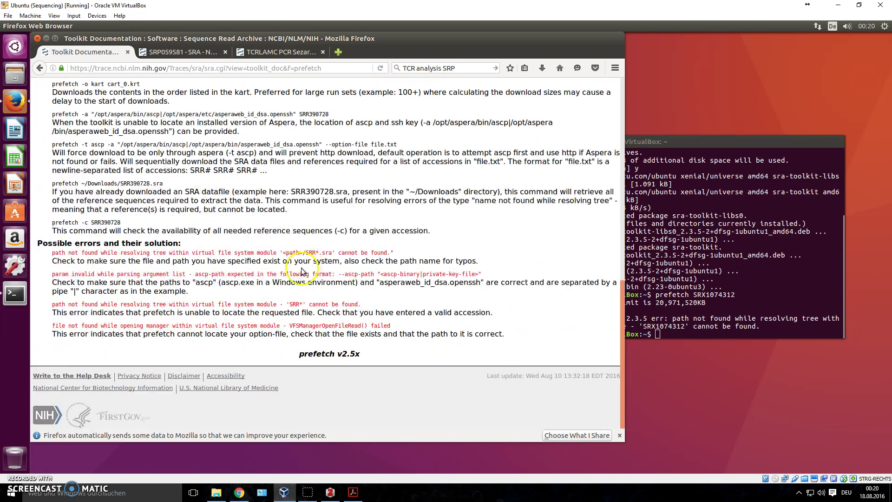
pyautogui.scroll(6, 300, 274)
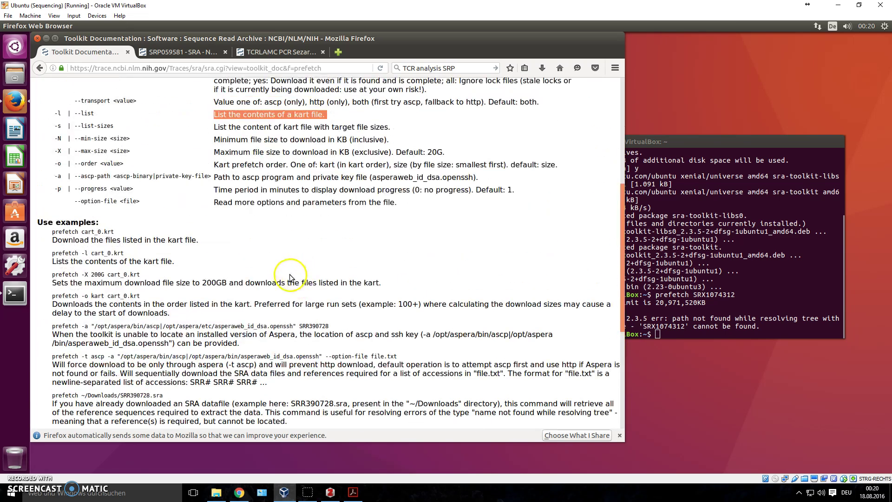
pyautogui.click(663, 322)
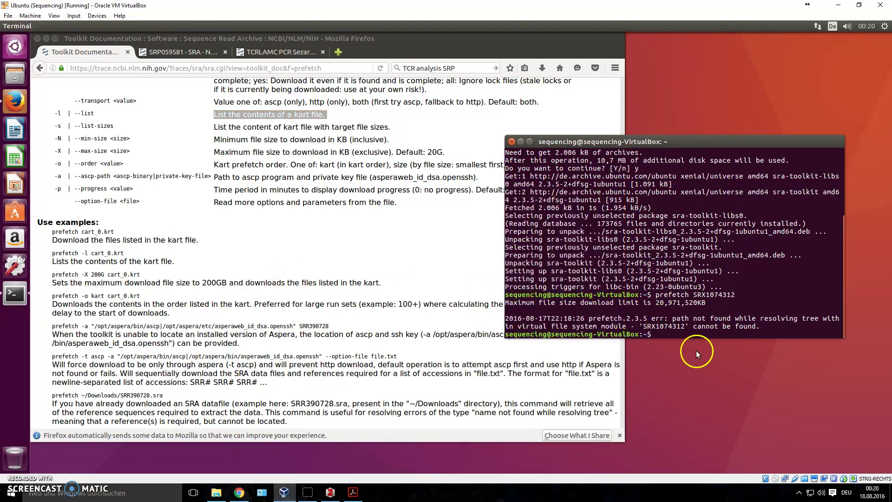
# Download the run SRR2079547 with prefetch, reusing the copied run accession
pyautogui.write('prefetch')
pyautogui.rightClick(706, 333)
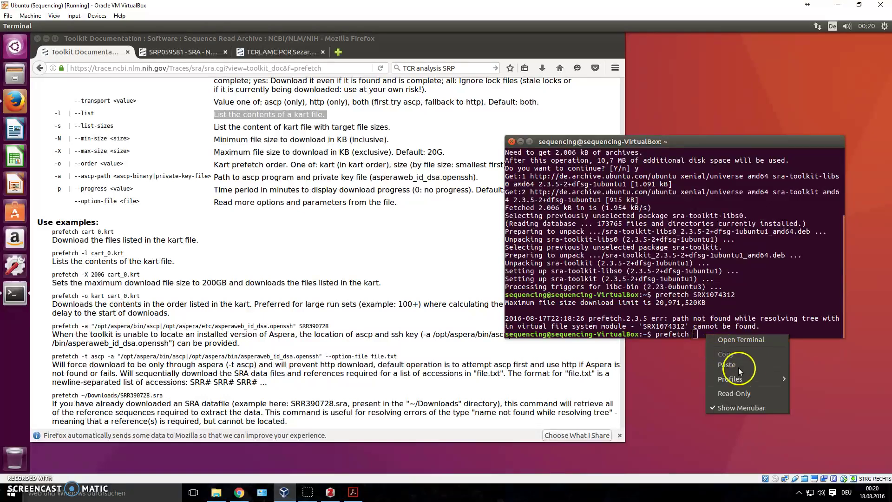
pyautogui.click(741, 366)
pyautogui.press('Return')
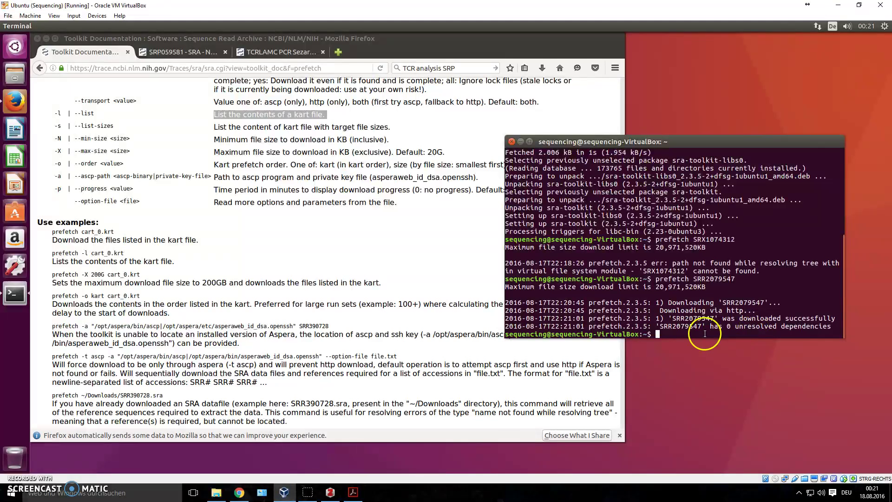
# List the home directory, change into the ncbi folder and list its contents
pyautogui.write('ls')
pyautogui.press('Return')
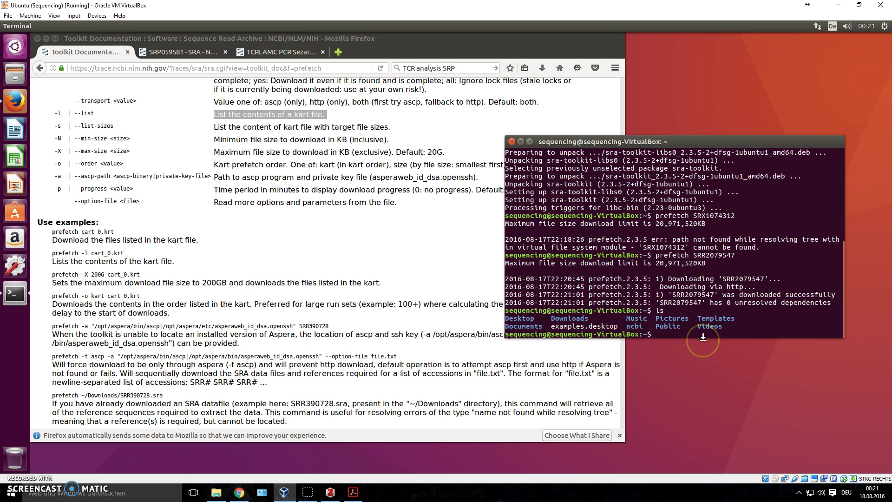
pyautogui.write('d ncbi')
pyautogui.press('Return')
pyautogui.write('ls')
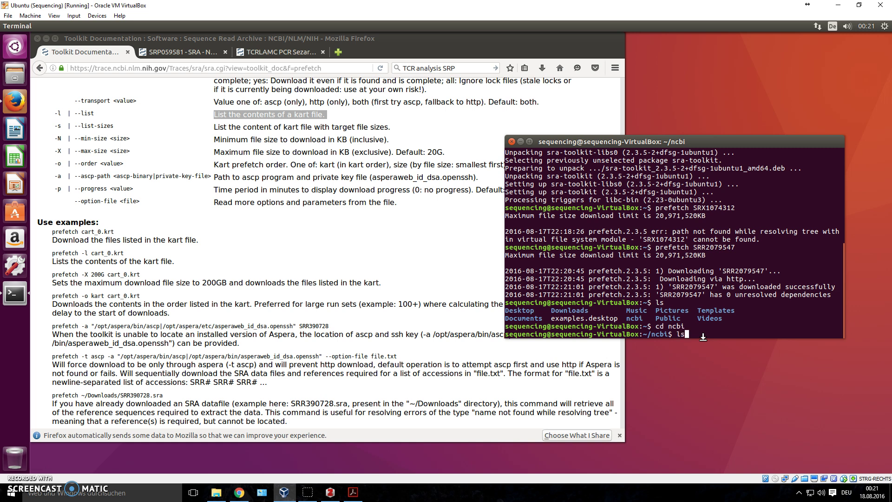
pyautogui.press('Return')
# Change into the public folder and its sra subfolder, listing the contents of each
pyautogui.write('cd public')
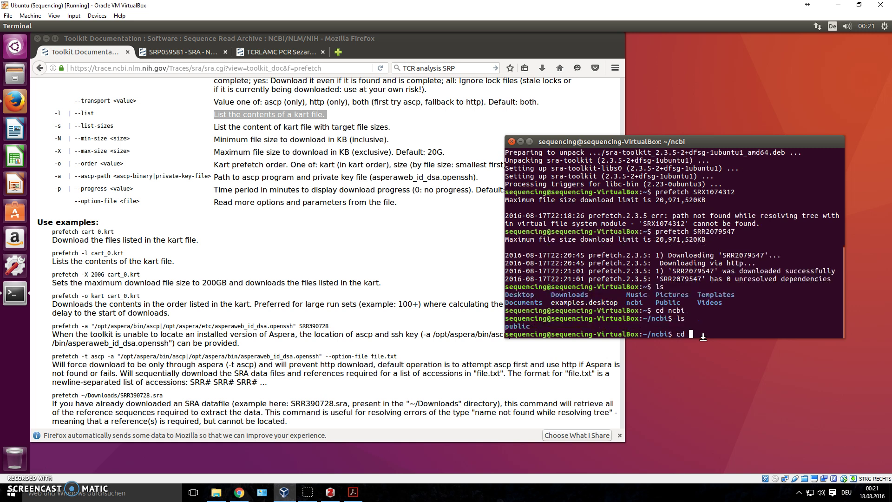
pyautogui.press('Return')
pyautogui.write('l')
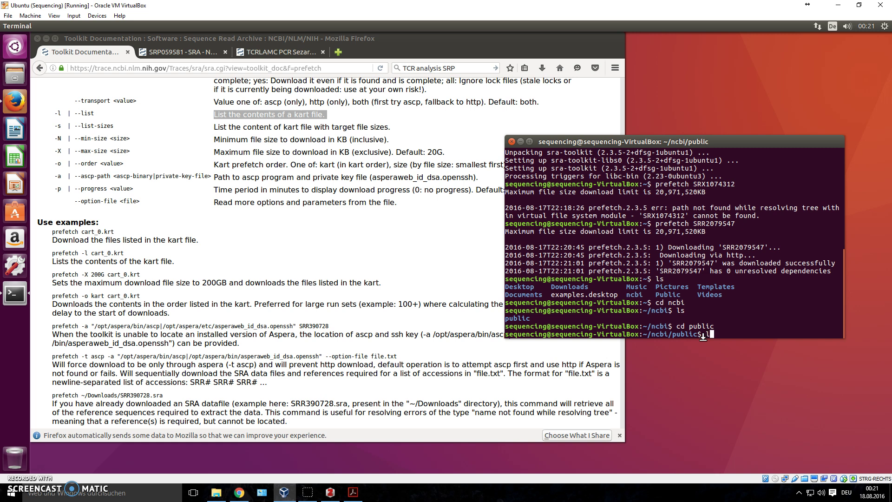
pyautogui.write('s')
pyautogui.press('Return')
pyautogui.write('cd sra')
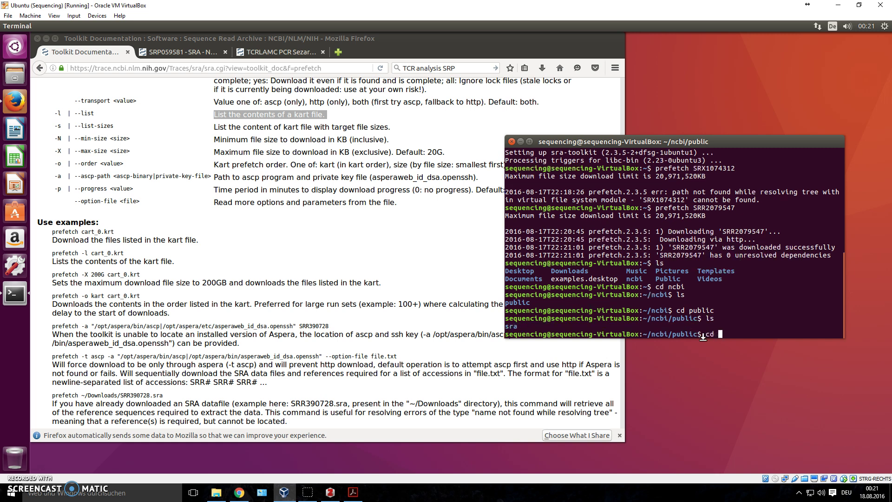
pyautogui.press('Return')
pyautogui.write('ls')
pyautogui.press('Return')
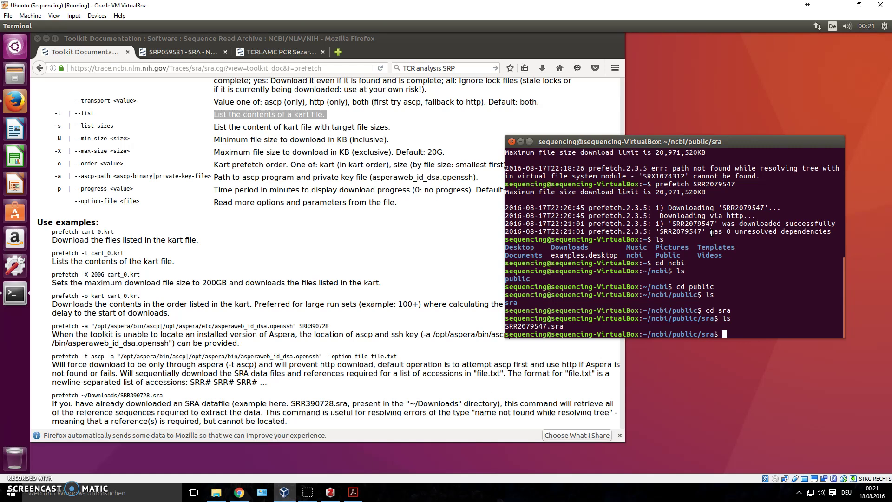
# Clear the partly entered command and open the fastq-dump page from the SRA Toolkit documentation's tool list
pyautogui.write('pre')
pyautogui.press('BackSpace')
pyautogui.press('BackSpace')
pyautogui.click(170, 133)
pyautogui.click(40, 68)
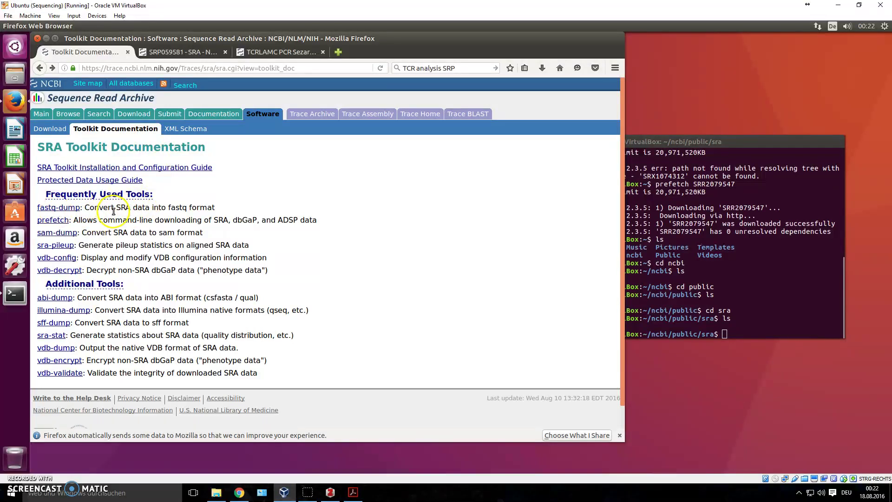
pyautogui.click(69, 209)
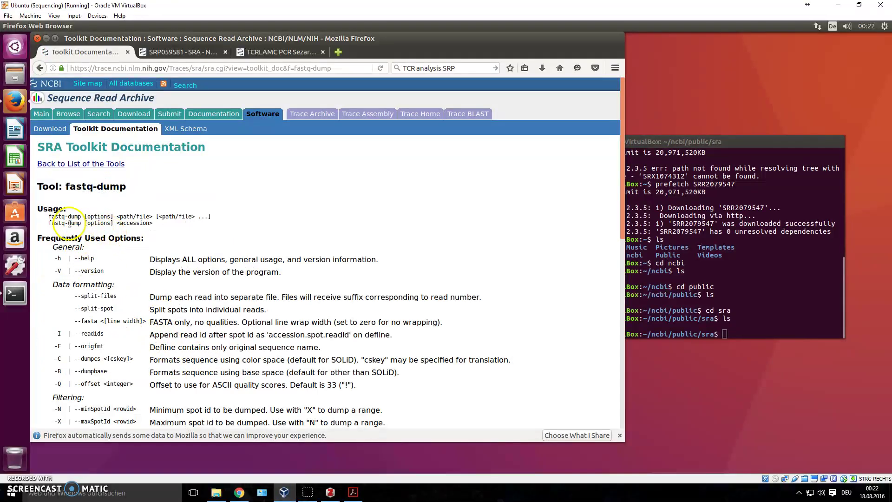
# Convert SRR2079547.sra to FASTQ format with fastq-dump and list the resulting files in the folder
pyautogui.click(736, 322)
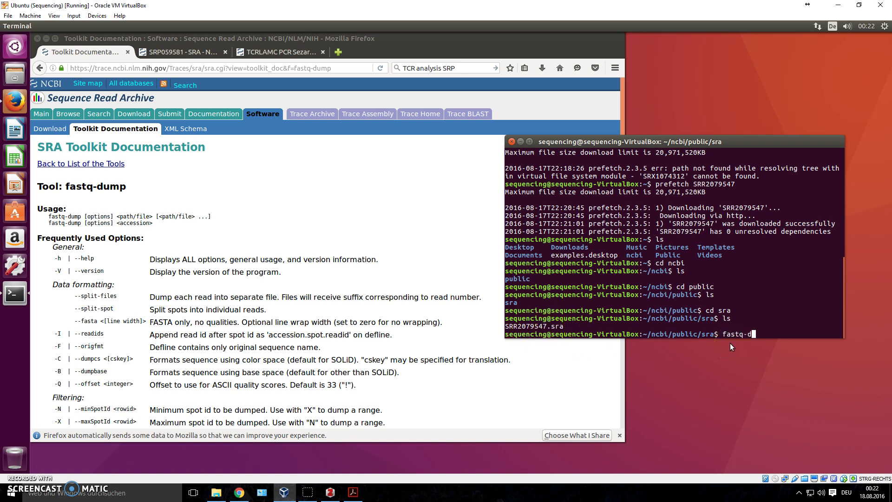
pyautogui.write('fastq-dump SRR')
pyautogui.press('Tab')
pyautogui.press('Return')
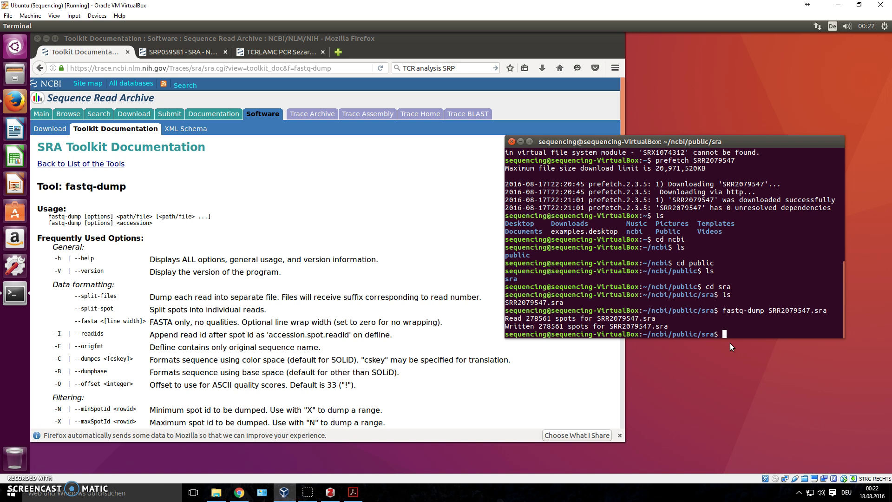
pyautogui.write('ls')
pyautogui.press('Return')
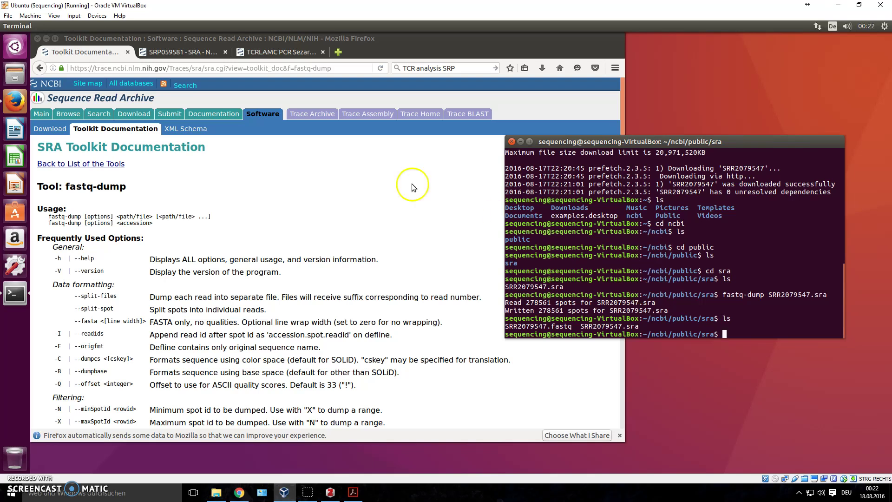
# Open the file manager and browse from Home to the ncbi/public/sra folder
pyautogui.click(15, 75)
pyautogui.moveTo(547, 213); pyautogui.dragTo(109, 136)
pyautogui.doubleClick(169, 211)
pyautogui.click(176, 177)
pyautogui.doubleClick(175, 177)
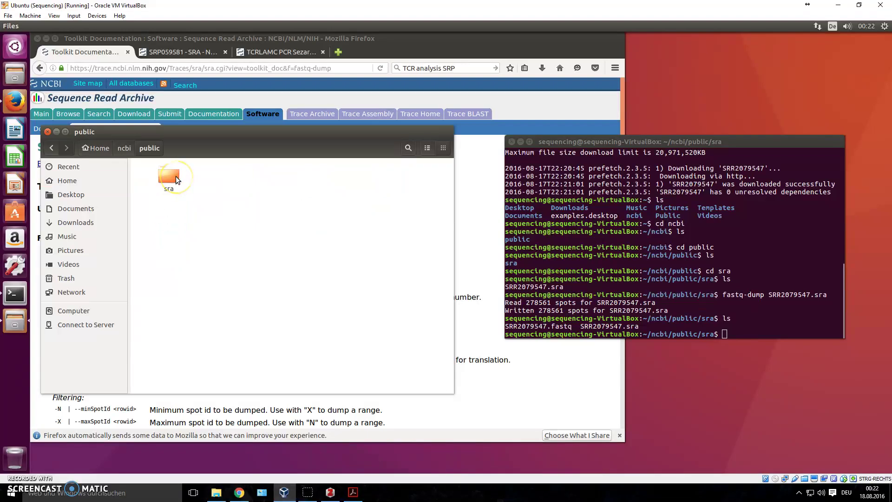
pyautogui.doubleClick(169, 178)
# Check the SRR2079547.sra and SRR2079547.fastq files in the sra folder, moving the terminal alongside and returning to it
pyautogui.click(259, 190)
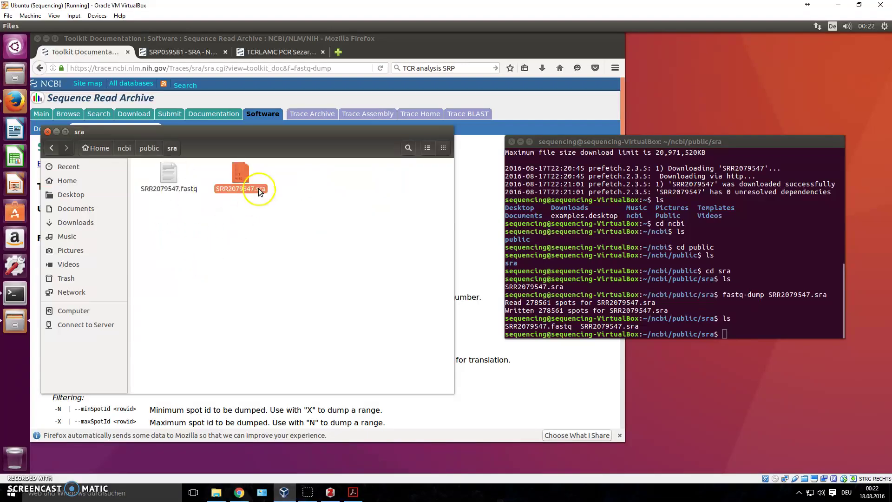
pyautogui.click(183, 185)
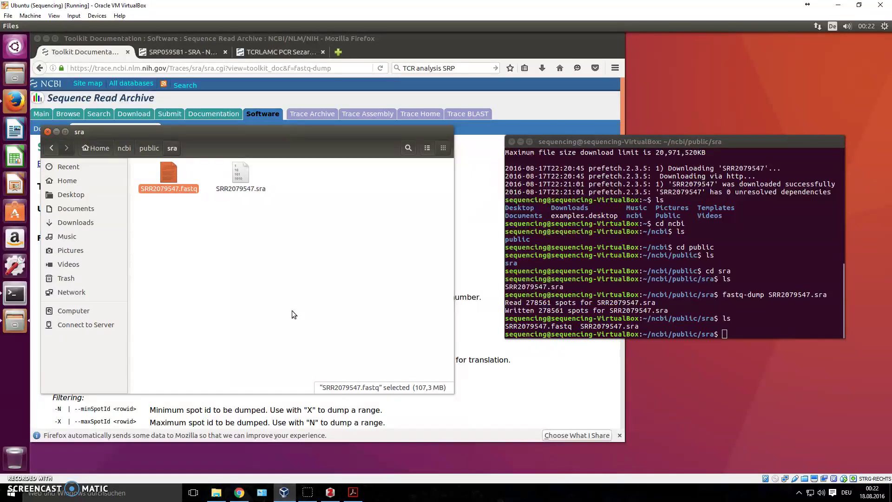
pyautogui.click(292, 315)
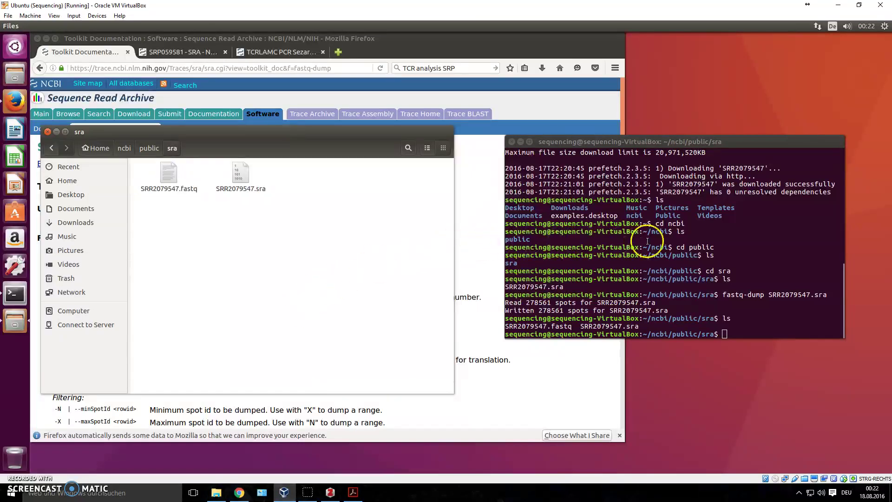
pyautogui.moveTo(685, 142); pyautogui.dragTo(535, 106)
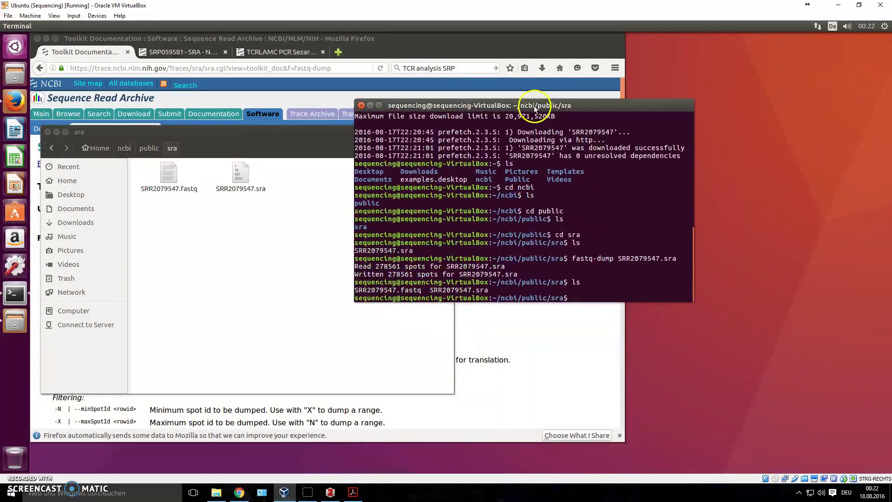
pyautogui.click(182, 187)
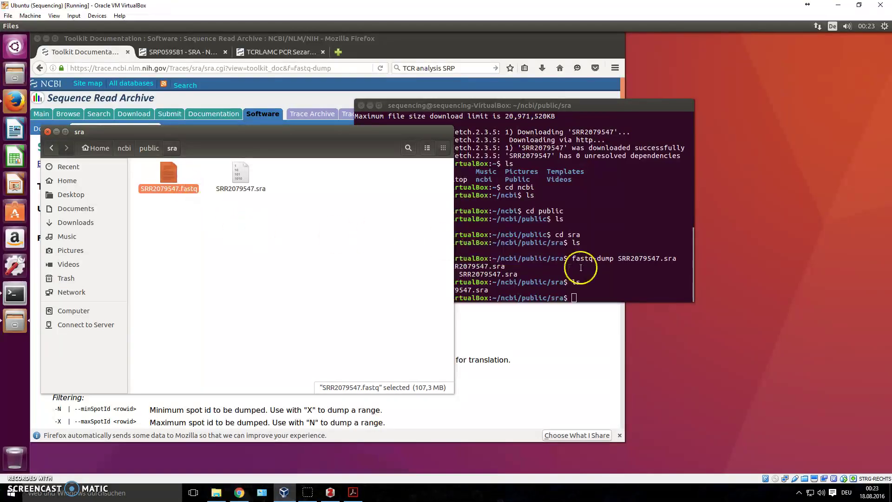
pyautogui.click(605, 288)
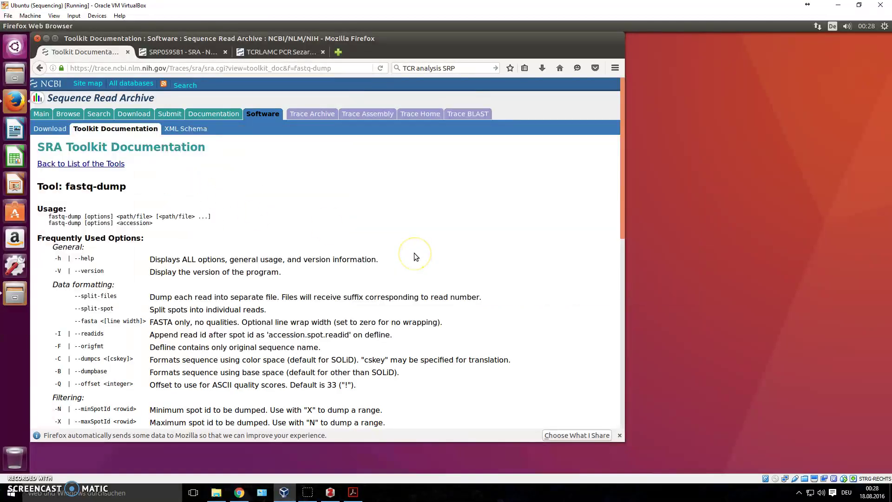
# Open a new terminal, change into the ncbi folder and list its contents
pyautogui.hotkey('ctrl', 'alt', 't')
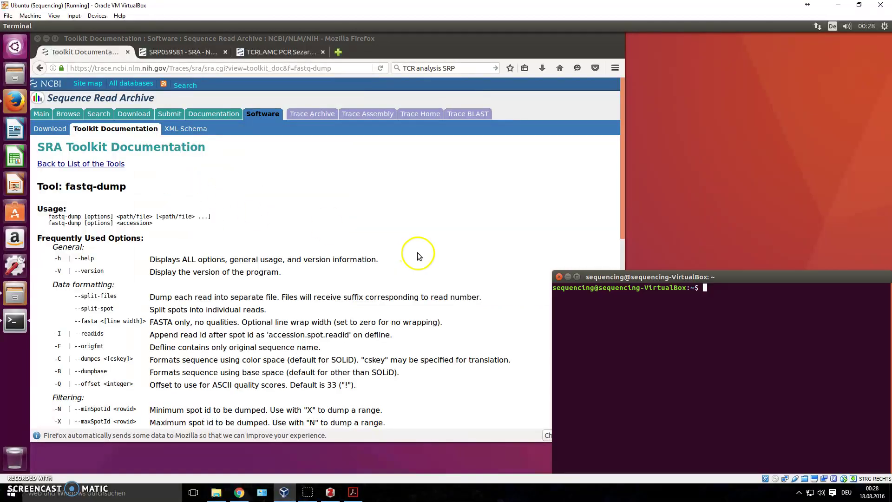
pyautogui.write('cd')
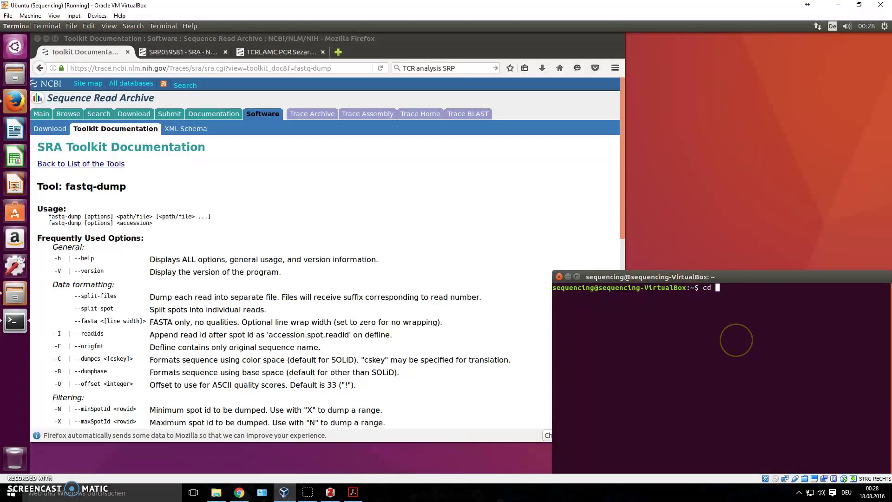
pyautogui.write(' nci')
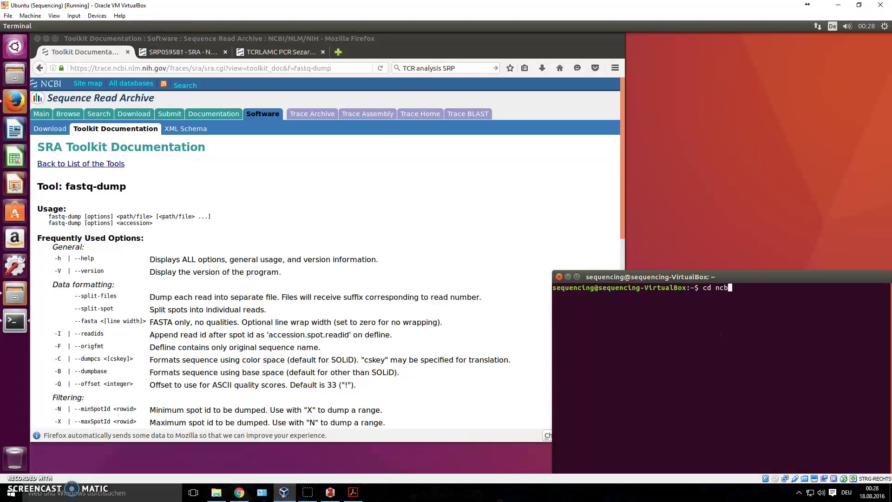
pyautogui.press('Return')
pyautogui.write('ls')
pyautogui.press('Return')
# Change into the public folder and on into sra in the new terminal, listing each folder's contents
pyautogui.write('cd p')
pyautogui.press('Tab')
pyautogui.press('Return')
pyautogui.write('ls')
pyautogui.press('Return')
pyautogui.write('cd sra')
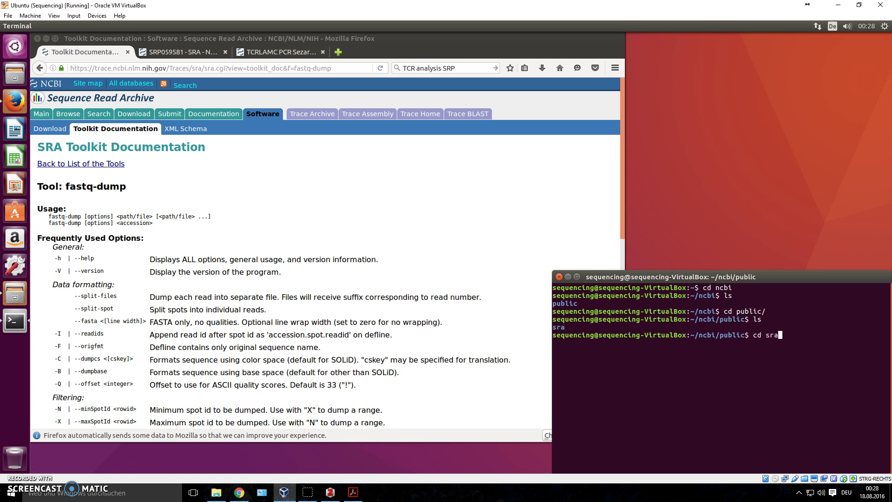
pyautogui.press('Tab')
pyautogui.press('Return')
pyautogui.write('ls')
pyautogui.press('Return')
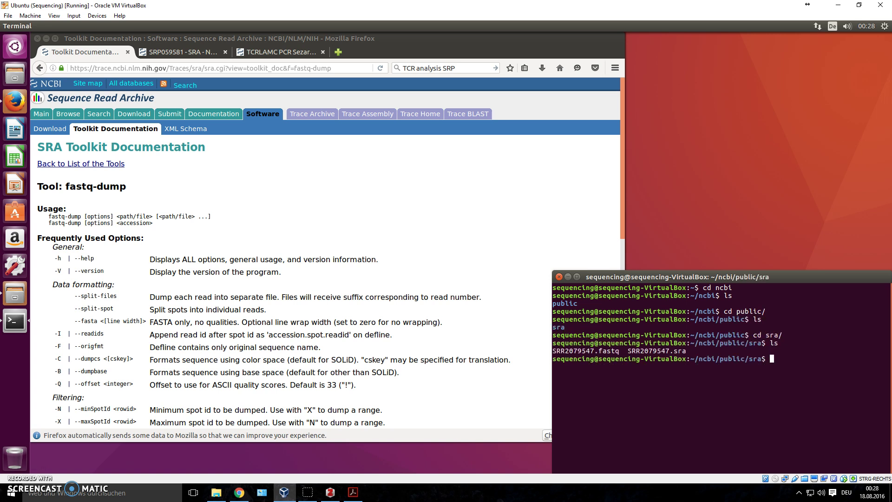
# Move the terminal over the browser page and display the beginning of SRR2079547.fastq with head
pyautogui.moveTo(718, 277); pyautogui.dragTo(436, 153)
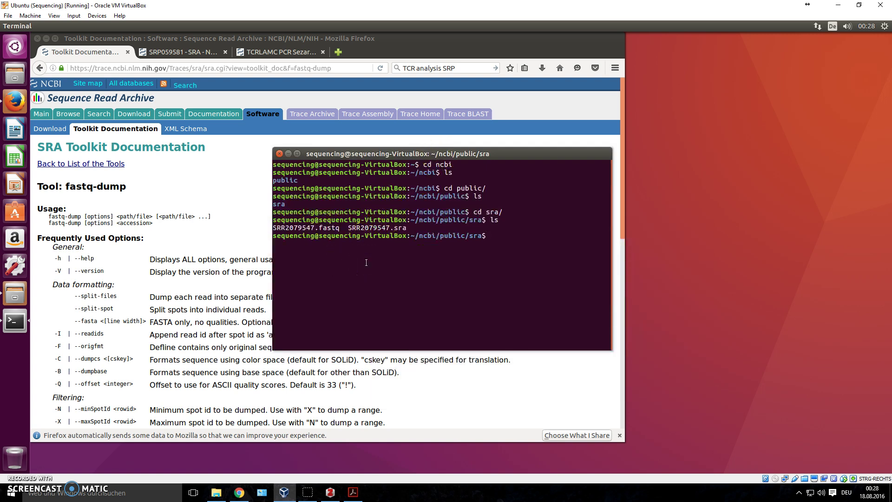
pyautogui.write('head SRR')
pyautogui.press('Tab')
pyautogui.click(557, 241)
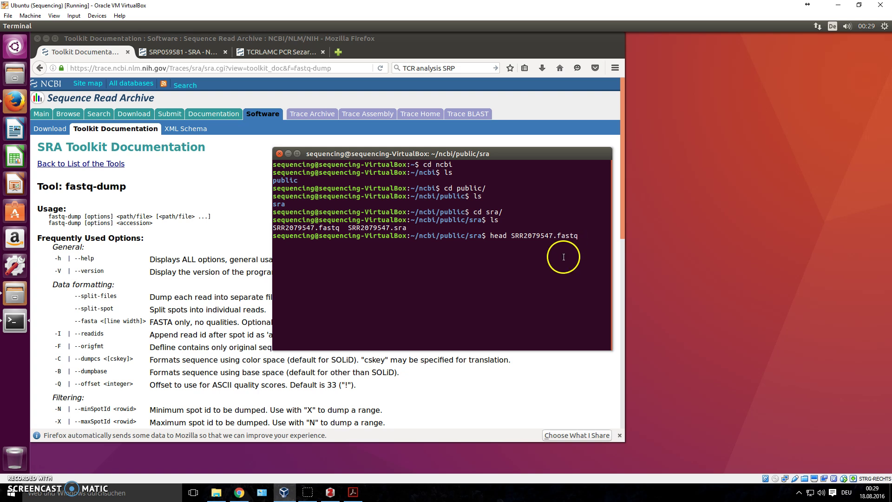
pyautogui.press('Return')
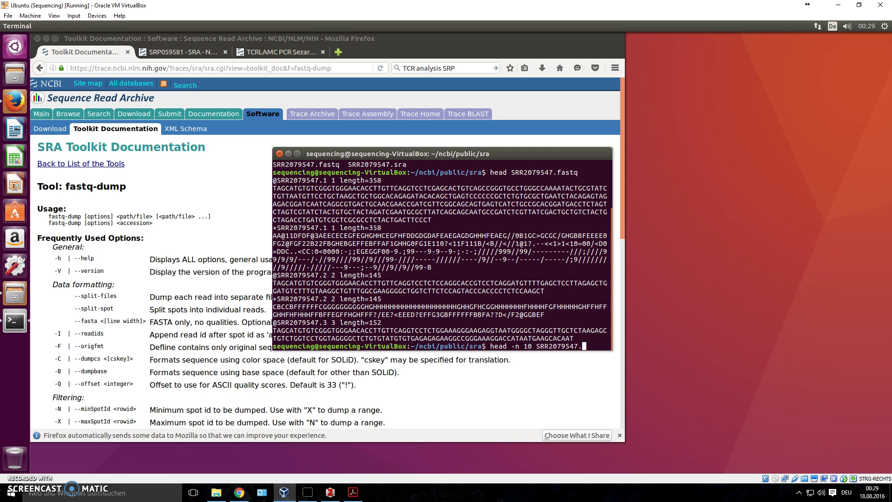
# Print the first 10 lines of SRR2079547.fastq with head -n 10 and examine the sequence and quality lines
pyautogui.write('fastq')
pyautogui.press('Return')
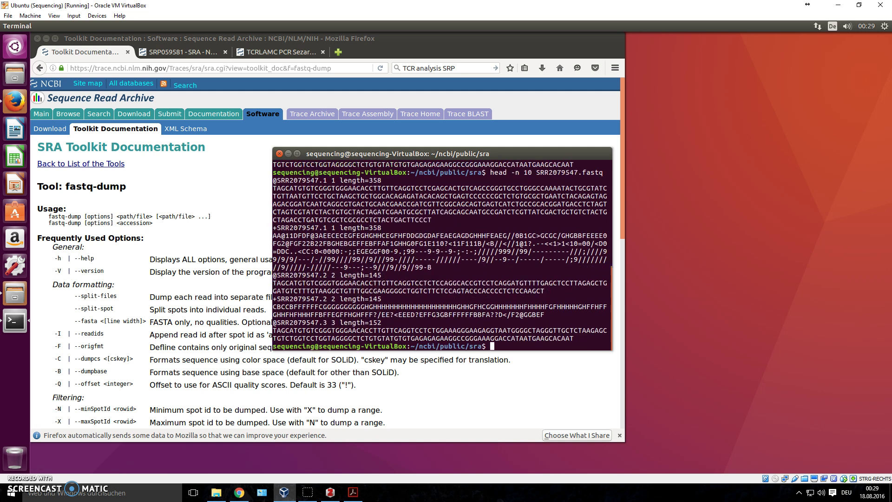
pyautogui.moveTo(289, 195); pyautogui.dragTo(314, 334)
pyautogui.click(315, 335)
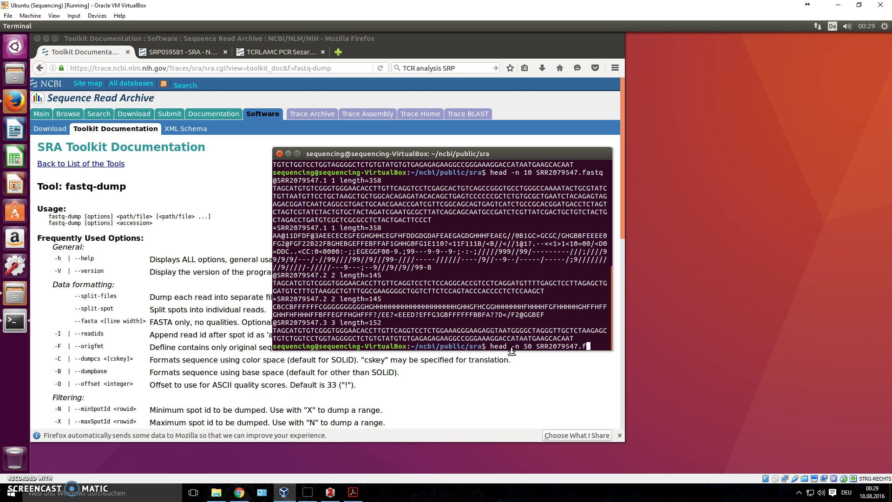
# Print the first 50 lines of SRR2079547.fastq with head -n 50
pyautogui.press('Tab')
pyautogui.press('Return')
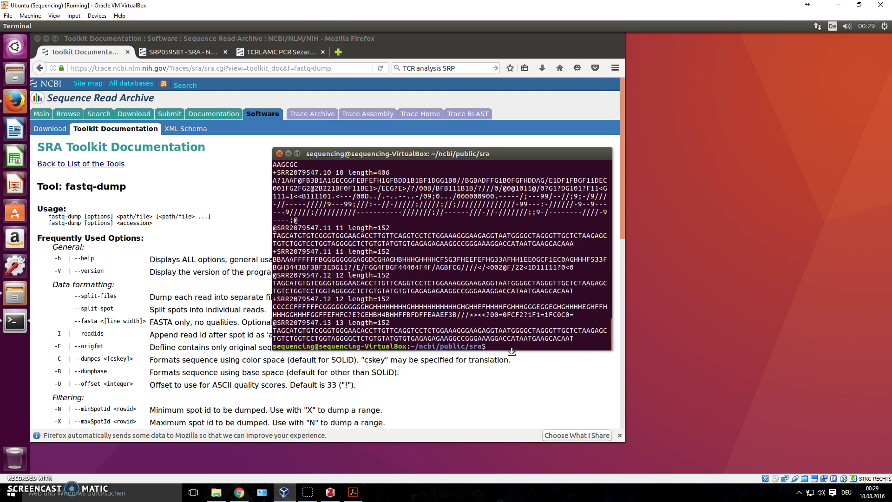
pyautogui.scroll(3, 524, 330)
pyautogui.scroll(-3, 524, 330)
# Maximize the terminal to review the printed reads, restore its size and reposition it over the documentation page
pyautogui.doubleClick(448, 153)
pyautogui.scroll(2, 367, 316)
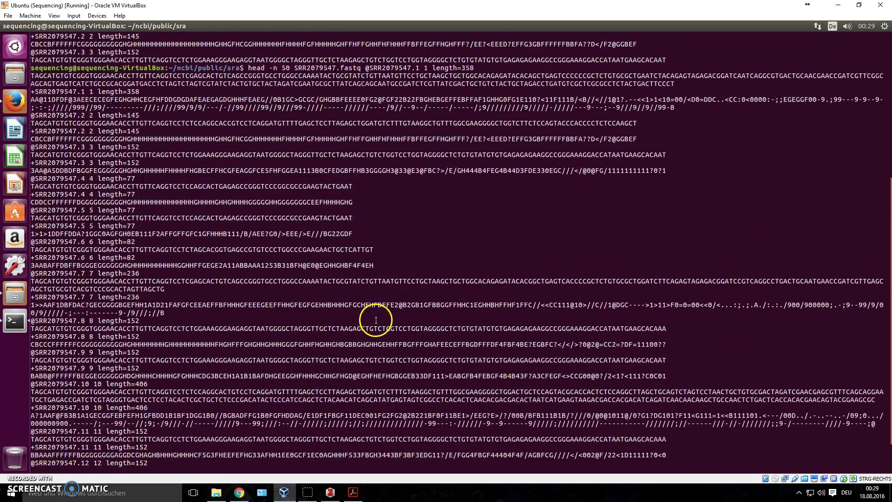
pyautogui.scroll(3, 376, 320)
pyautogui.scroll(-5, 375, 320)
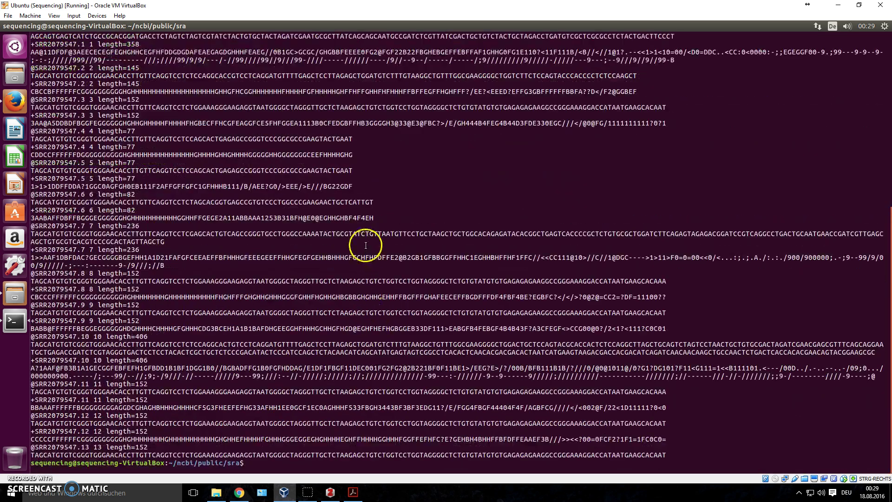
pyautogui.doubleClick(402, 25)
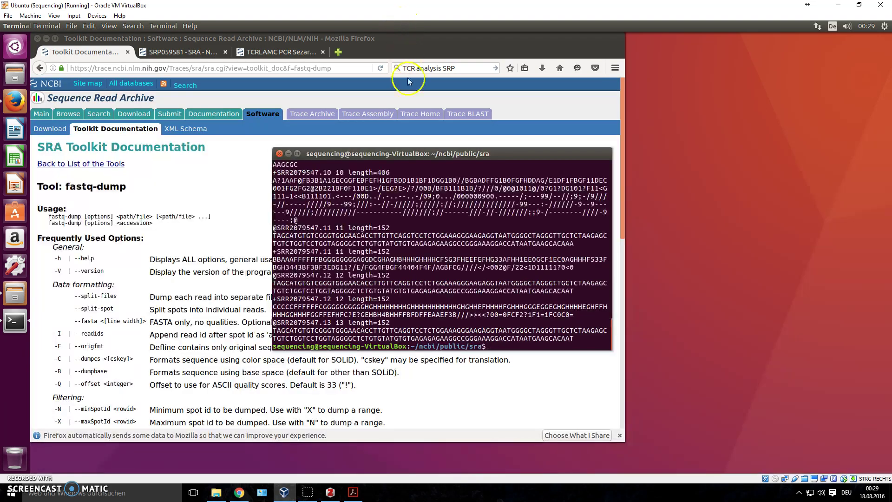
pyautogui.moveTo(475, 154); pyautogui.dragTo(573, 146)
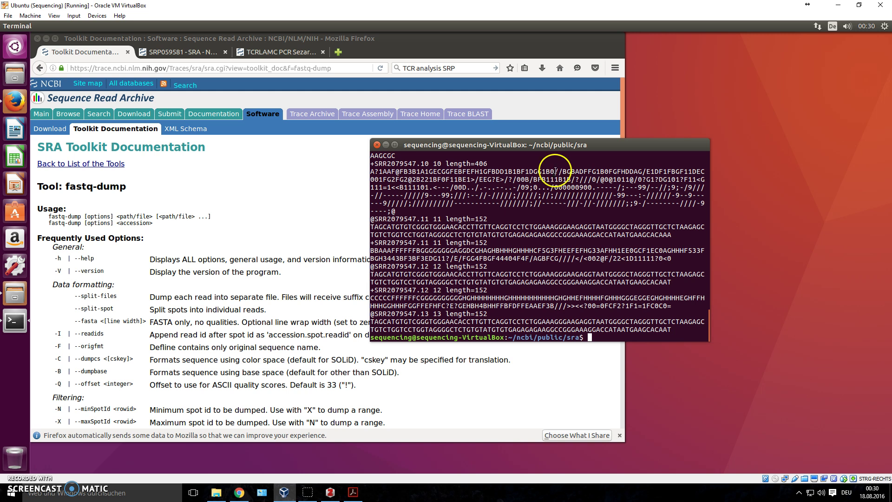
# Search the web for fastq in a new browser tab and open the Format section of Wikipedia's FASTQ format article
pyautogui.click(338, 51)
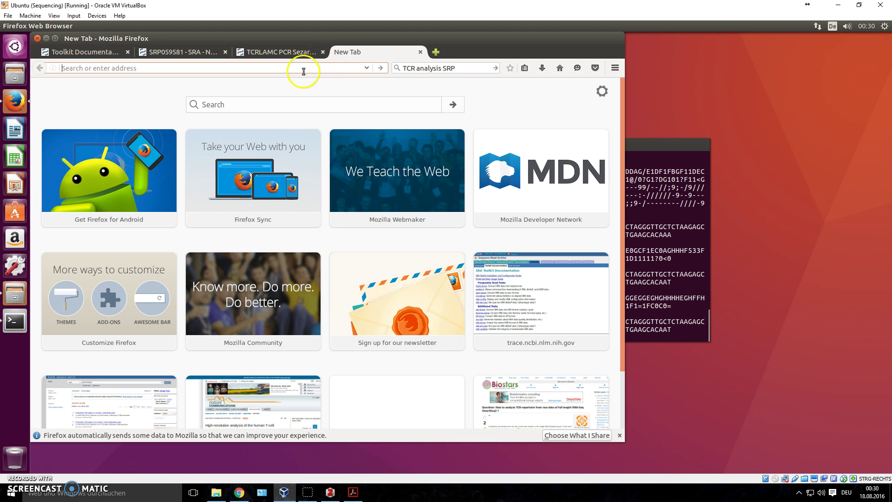
pyautogui.write('fastq')
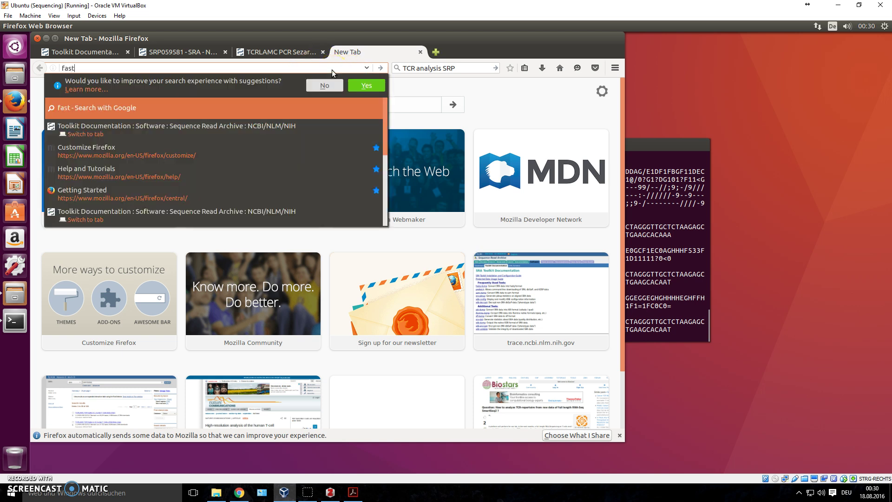
pyautogui.press('Return')
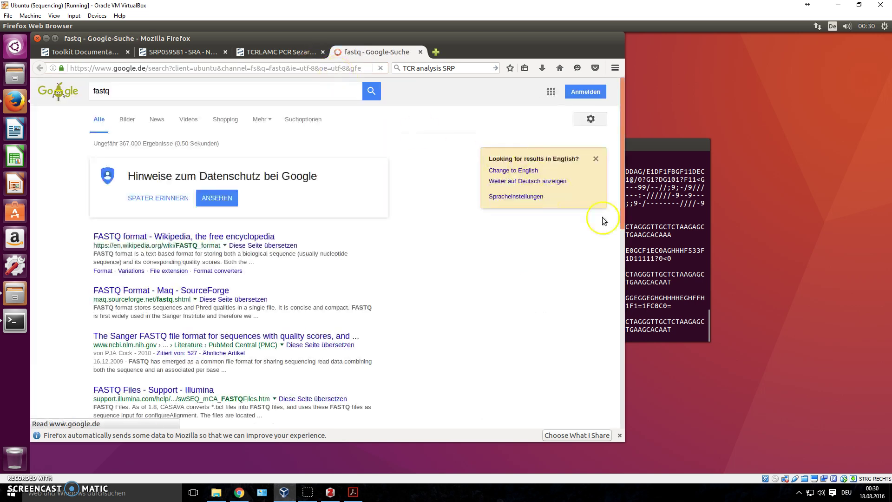
pyautogui.click(649, 236)
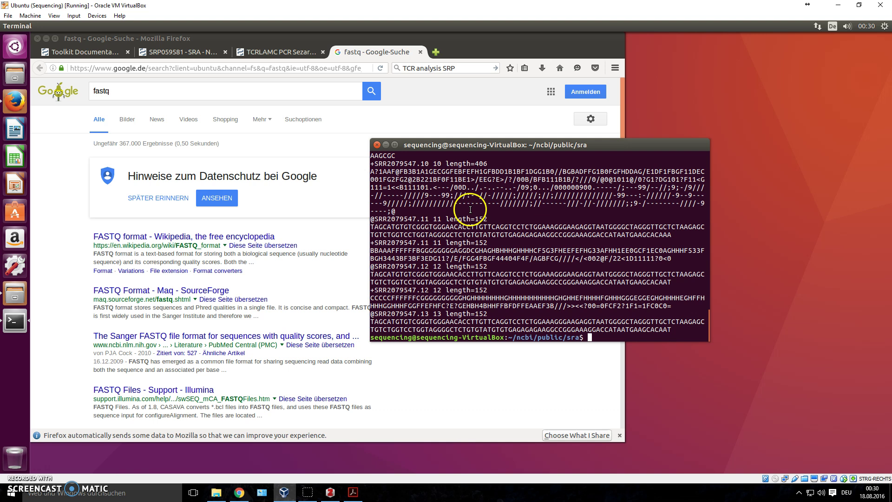
pyautogui.click(136, 237)
pyautogui.scroll(-5, 318, 298)
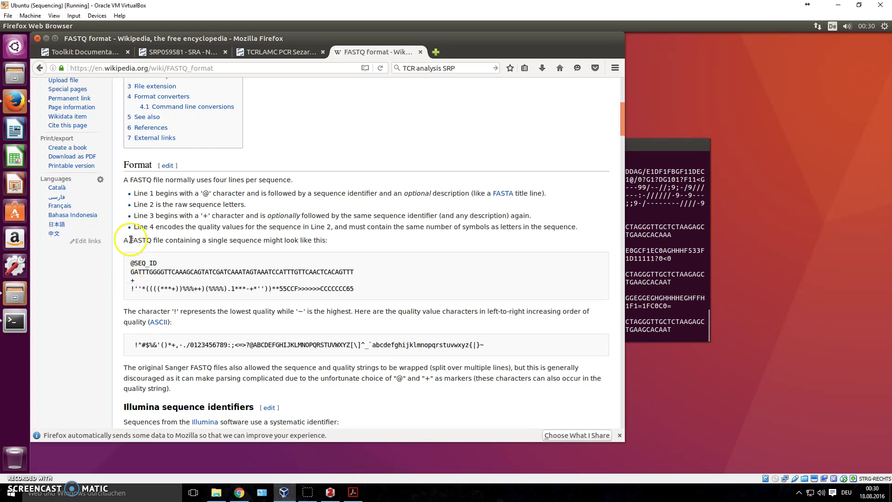
pyautogui.moveTo(124, 241); pyautogui.dragTo(327, 243)
pyautogui.moveTo(164, 264); pyautogui.dragTo(124, 264)
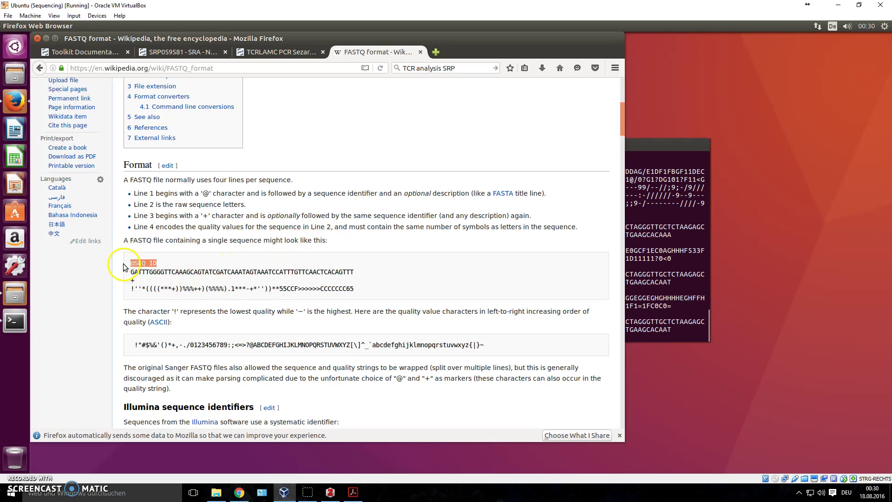
pyautogui.click(675, 269)
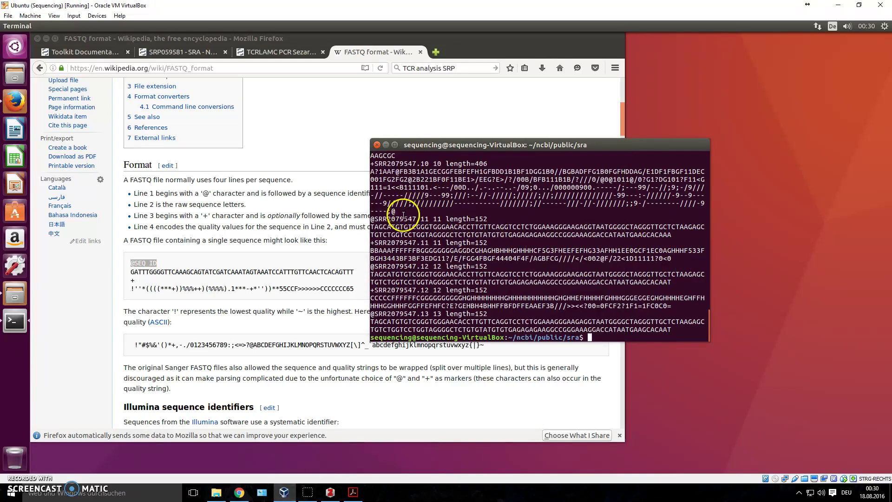
pyautogui.moveTo(371, 219); pyautogui.dragTo(441, 219)
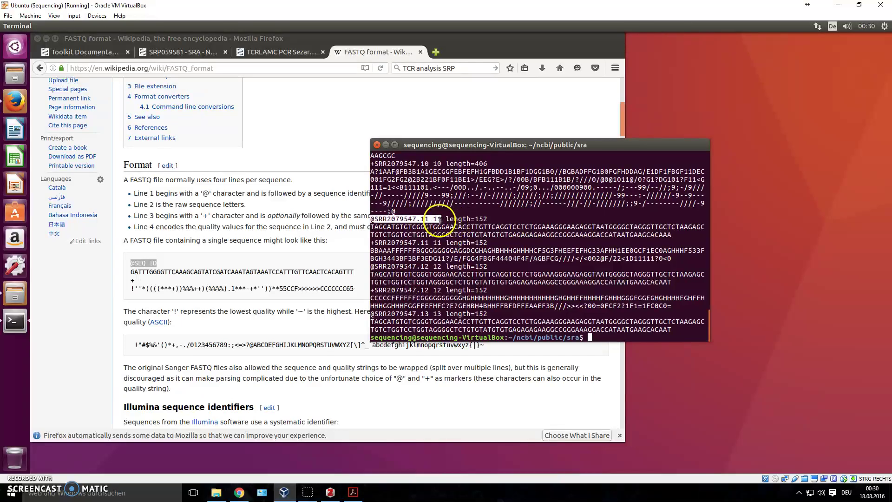
pyautogui.click(469, 218)
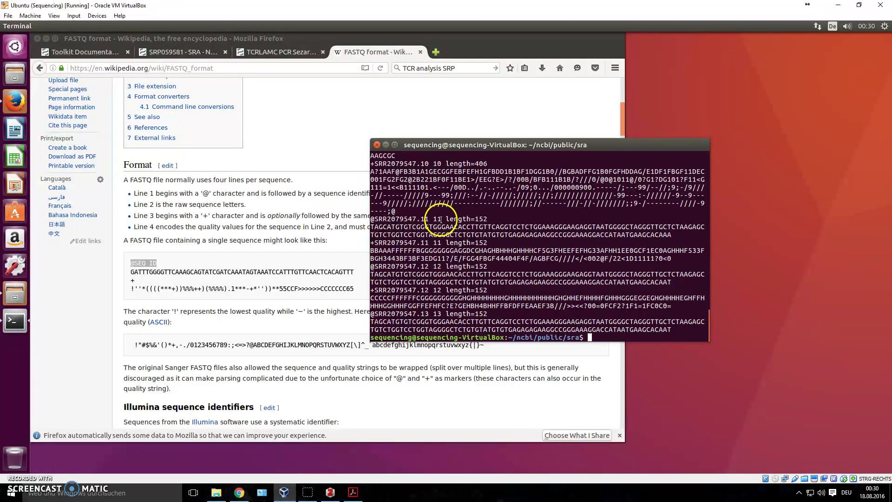
pyautogui.moveTo(440, 219); pyautogui.dragTo(475, 220)
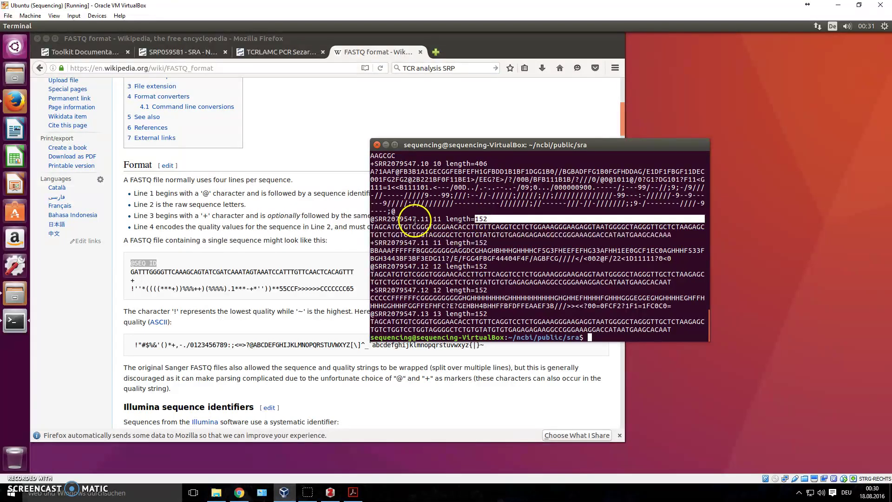
pyautogui.moveTo(372, 218); pyautogui.dragTo(475, 219)
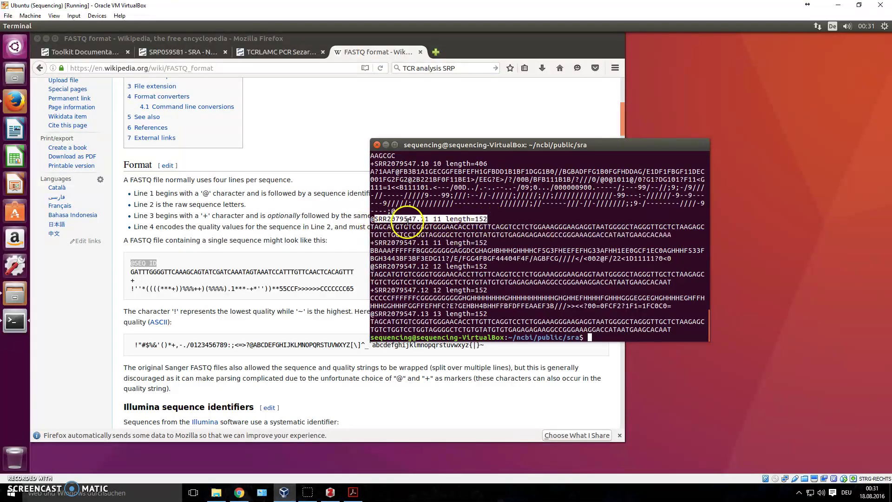
pyautogui.moveTo(378, 218); pyautogui.dragTo(524, 217)
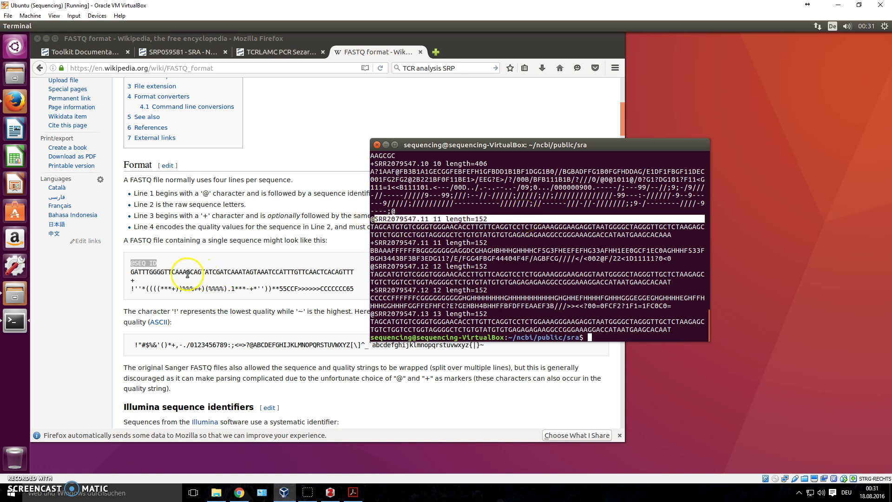
# Examine the sequence and quality lines of read SRR2079547.11 against the quality string in Wikipedia's FASTQ example
pyautogui.click(395, 224)
pyautogui.moveTo(372, 227); pyautogui.dragTo(680, 234)
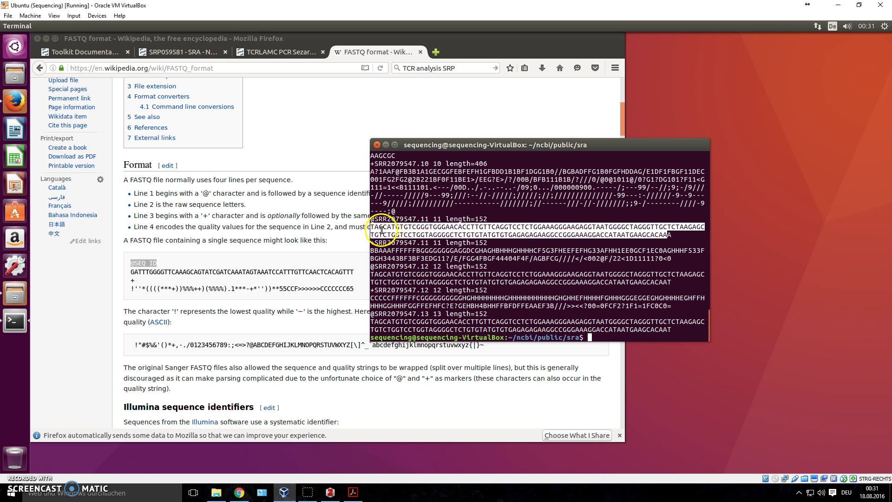
pyautogui.click(407, 243)
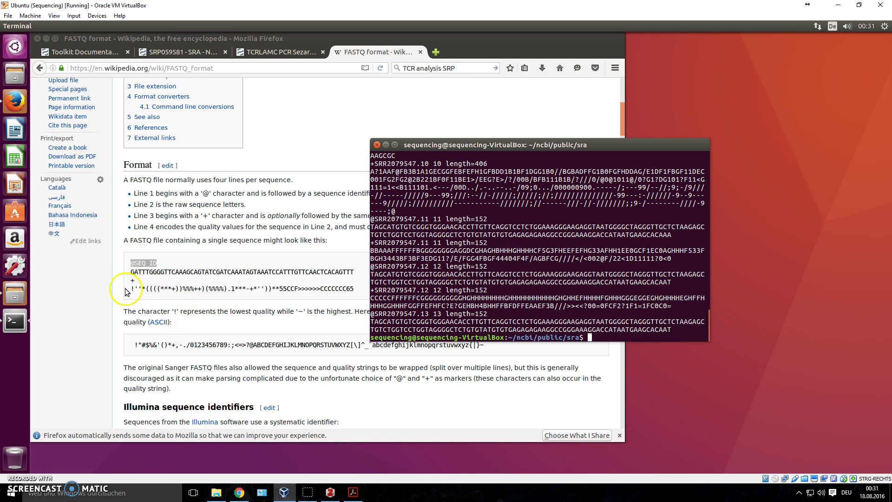
pyautogui.moveTo(138, 288)
pyautogui.mouseDown()
pyautogui.moveTo(360, 288)
pyautogui.moveTo(131, 289)
pyautogui.mouseUp()
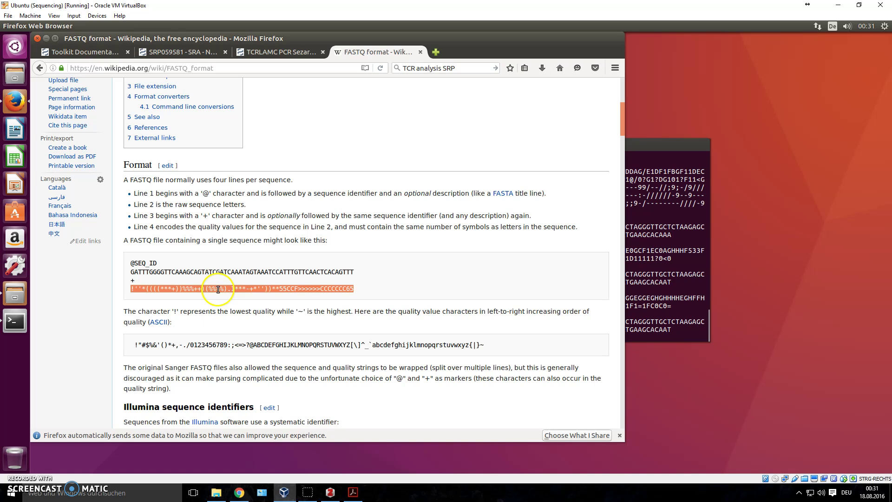
pyautogui.click(650, 284)
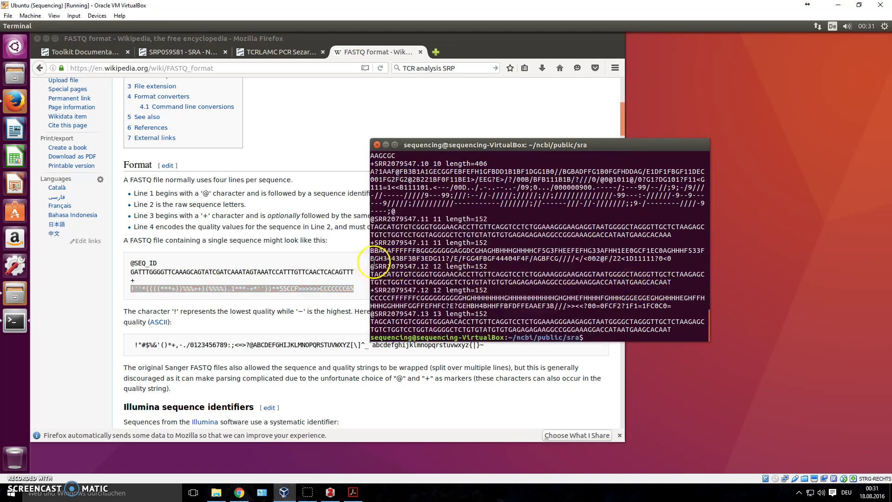
pyautogui.moveTo(371, 250); pyautogui.dragTo(669, 259)
pyautogui.click(670, 259)
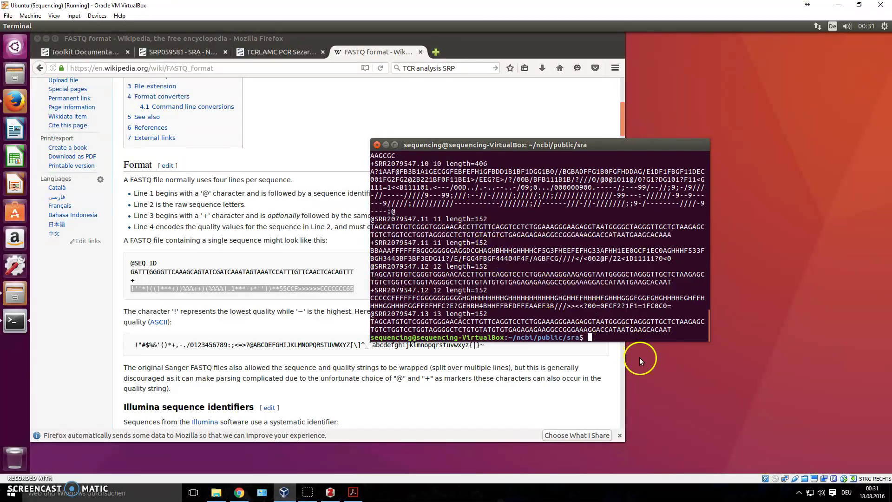
# Return to the web search results, search for FASTA and open the Format section of the German Wikipedia FASTA-Format article
pyautogui.scroll(4, 279, 196)
pyautogui.click(322, 207)
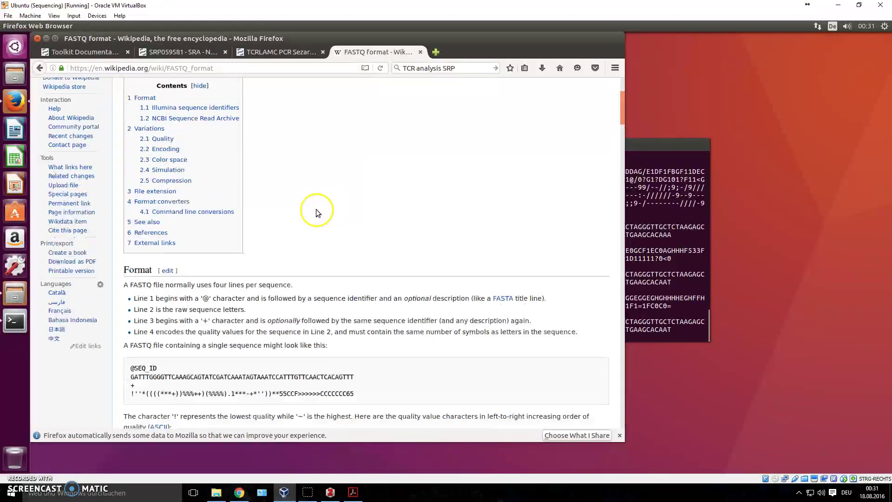
pyautogui.scroll(3, 317, 213)
pyautogui.hotkey('alt', 'Left')
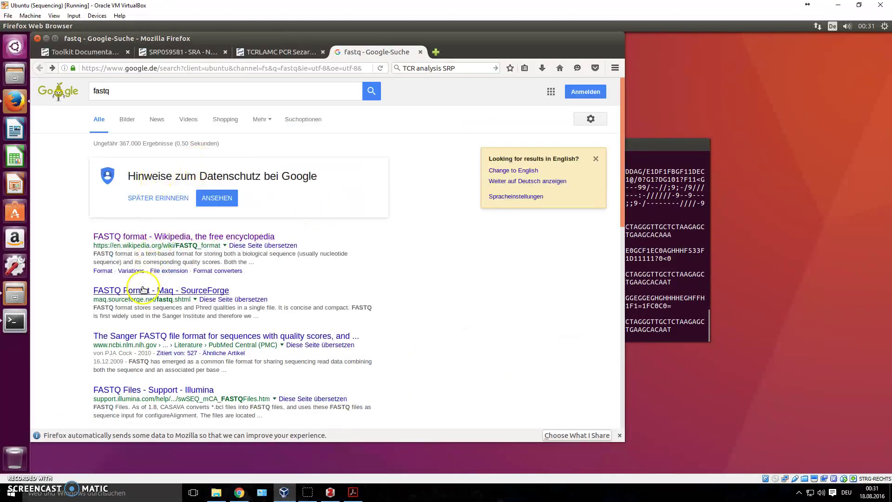
pyautogui.doubleClick(145, 90)
pyautogui.write('FASTA')
pyautogui.press('Return')
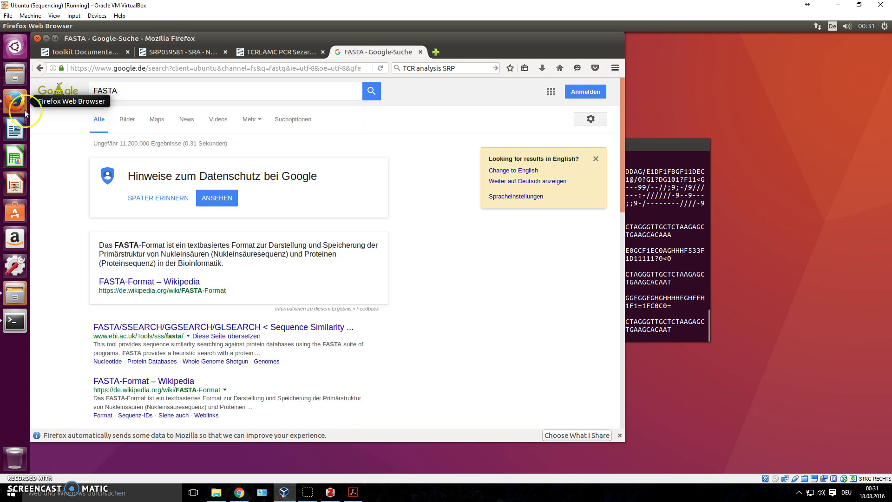
pyautogui.scroll(-1, 139, 357)
pyautogui.click(135, 358)
pyautogui.scroll(-8, 134, 285)
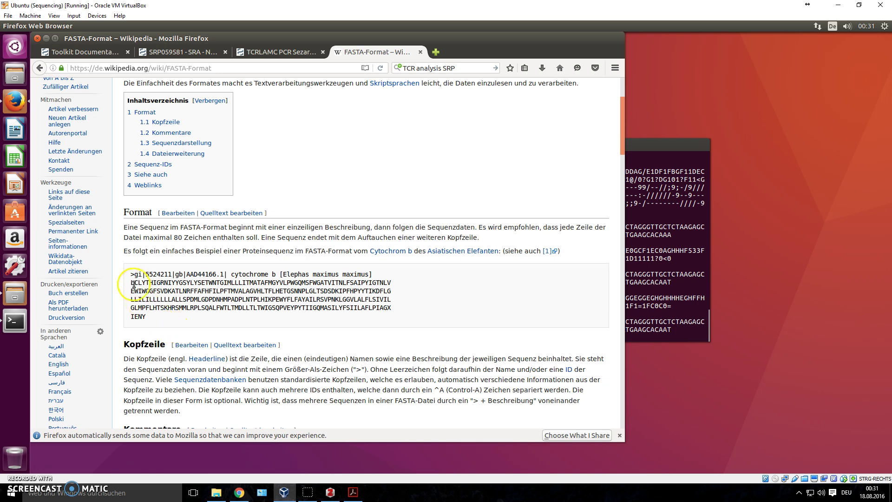
# Examine the description line and sequence lines of the cytochrome b example in the FASTA-Format article
pyautogui.moveTo(131, 274); pyautogui.dragTo(373, 275)
pyautogui.moveTo(132, 284); pyautogui.dragTo(207, 317)
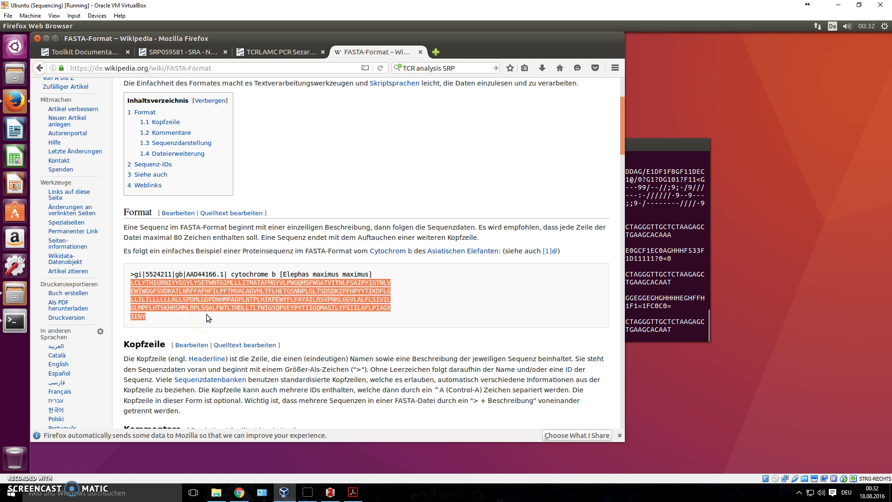
pyautogui.click(207, 314)
pyautogui.moveTo(205, 321); pyautogui.dragTo(141, 267)
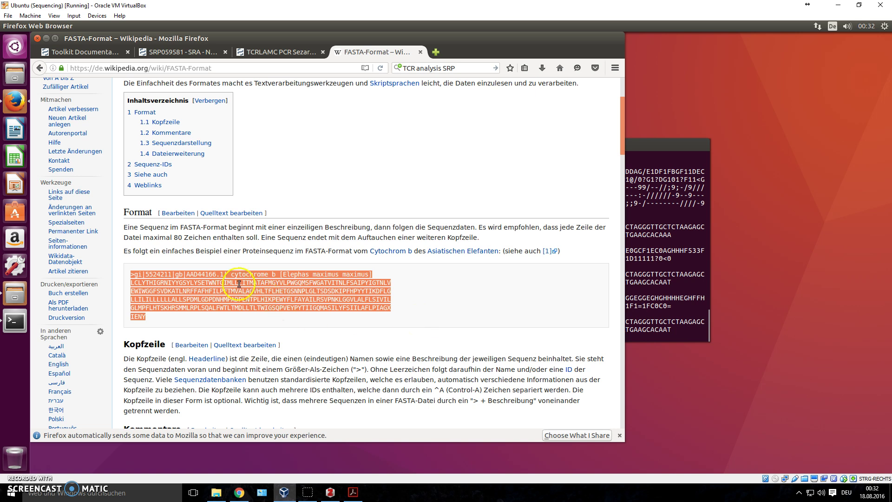
pyautogui.moveTo(131, 274); pyautogui.dragTo(179, 302)
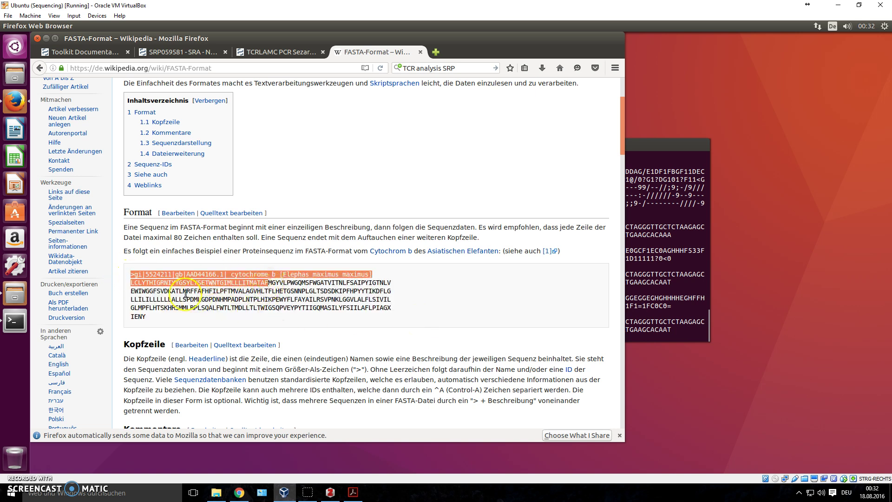
pyautogui.click(179, 302)
pyautogui.moveTo(127, 274); pyautogui.dragTo(163, 321)
pyautogui.click(163, 318)
pyautogui.moveTo(124, 344); pyautogui.dragTo(188, 342)
# Switch to the terminal and examine the first read record in the head -n5 output of SRR2079547.fastq
pyautogui.click(610, 316)
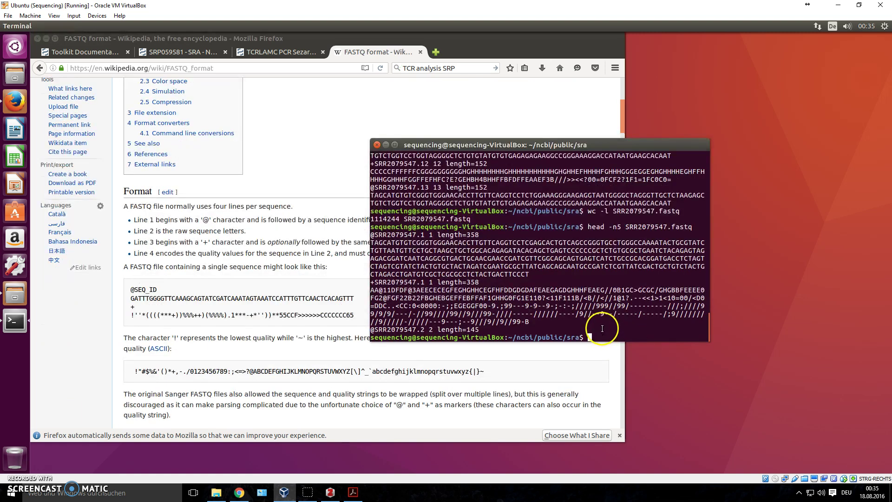
pyautogui.moveTo(480, 330); pyautogui.dragTo(356, 238)
pyautogui.click(356, 238)
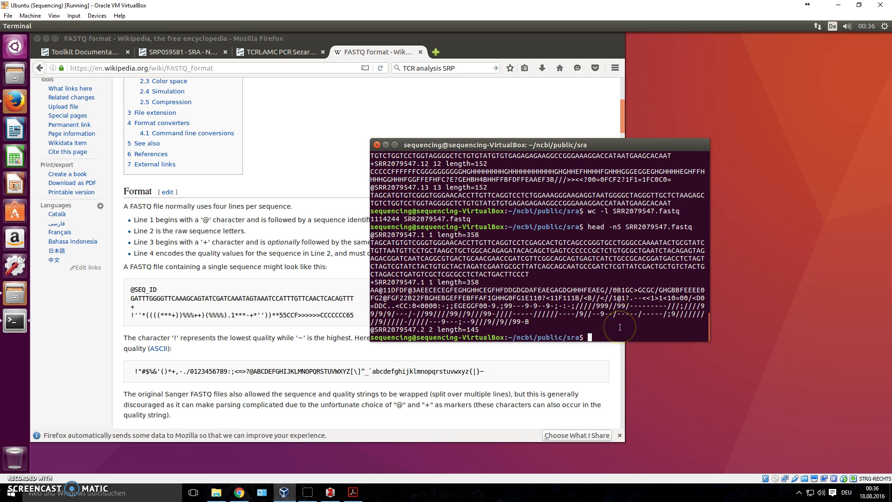
# Count the lines of SRR2079547.fastq with wc -l
pyautogui.write('wc -l')
pyautogui.write('SR')
pyautogui.press('Tab')
pyautogui.write('f')
pyautogui.press('Tab')
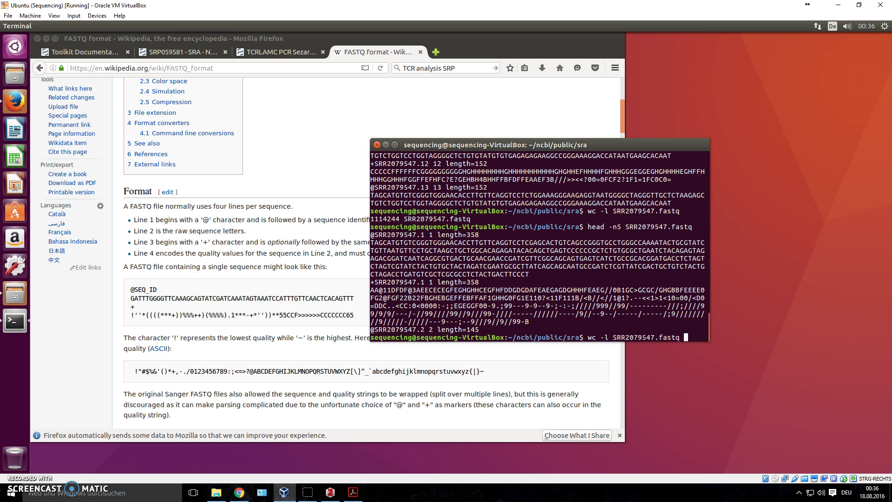
pyautogui.press('Return')
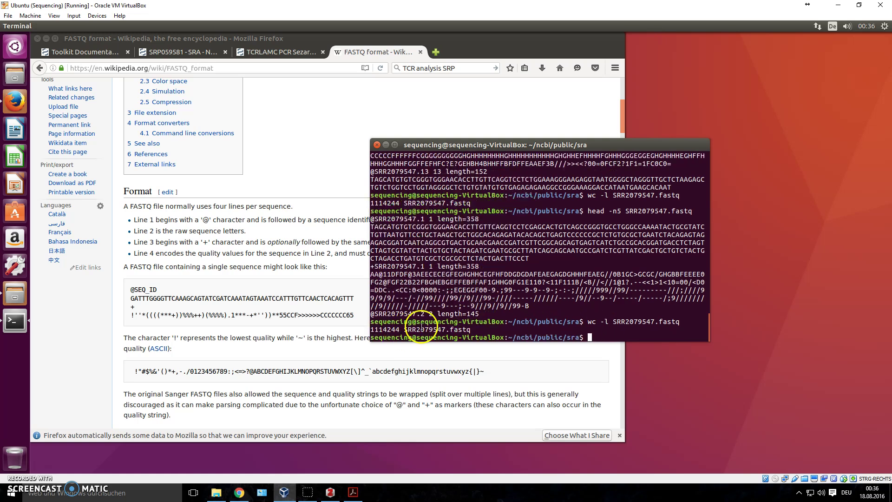
# Examine the wc -l line count alongside the first read record and Wikipedia's statement about the number of lines per FASTQ sequence
pyautogui.moveTo(418, 334); pyautogui.dragTo(377, 329)
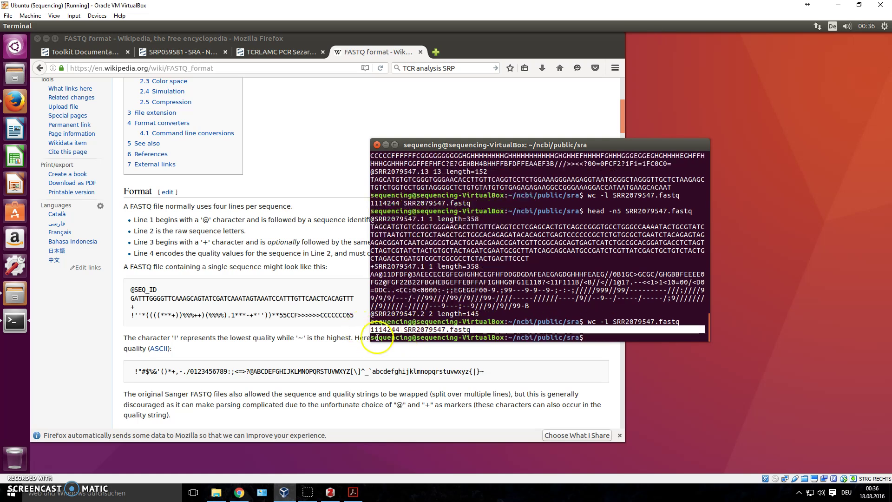
pyautogui.doubleClick(385, 333)
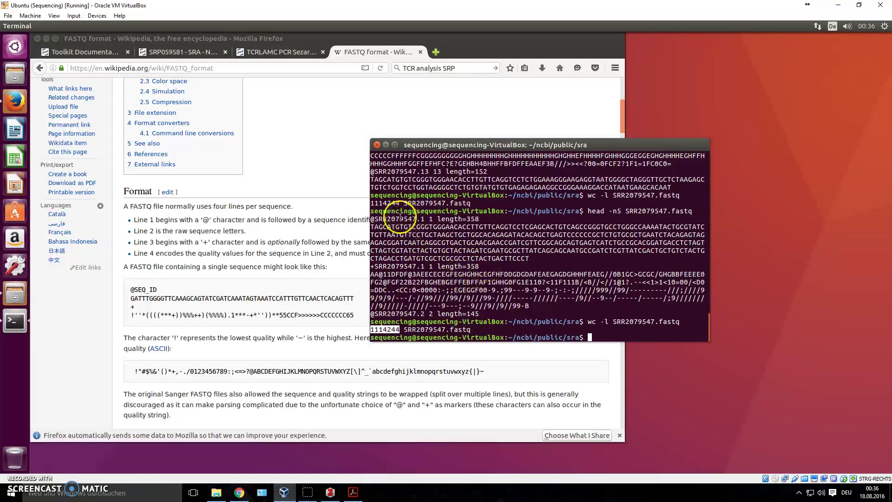
pyautogui.moveTo(375, 219); pyautogui.dragTo(484, 259)
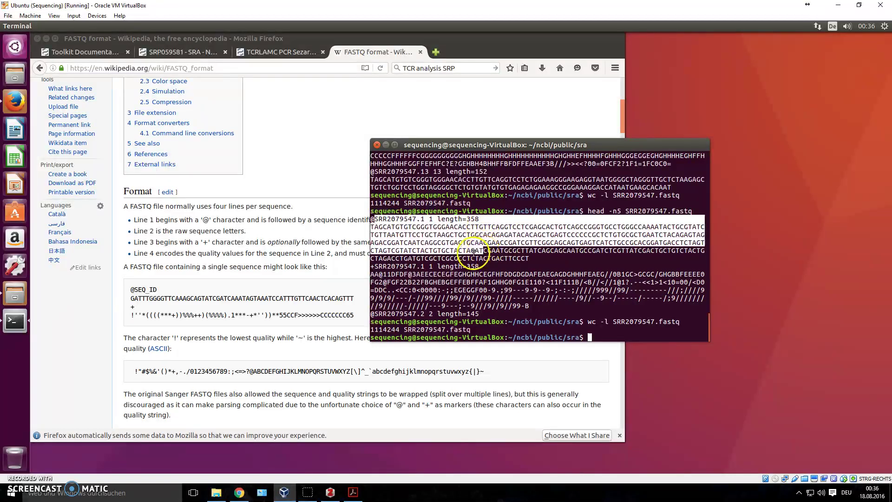
pyautogui.click(474, 252)
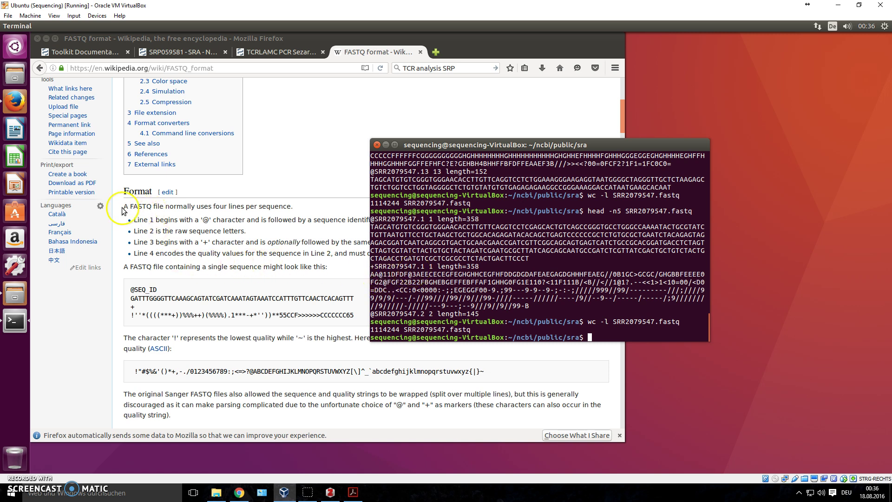
pyautogui.moveTo(124, 207); pyautogui.dragTo(292, 207)
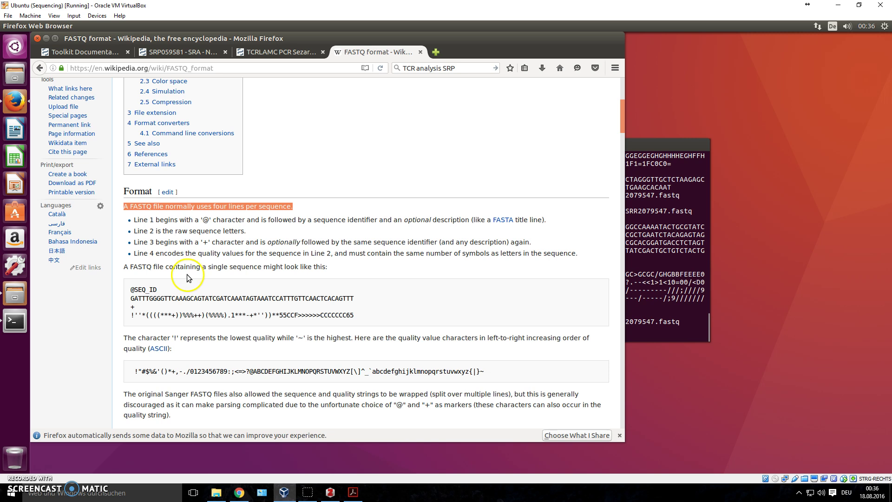
pyautogui.click(641, 319)
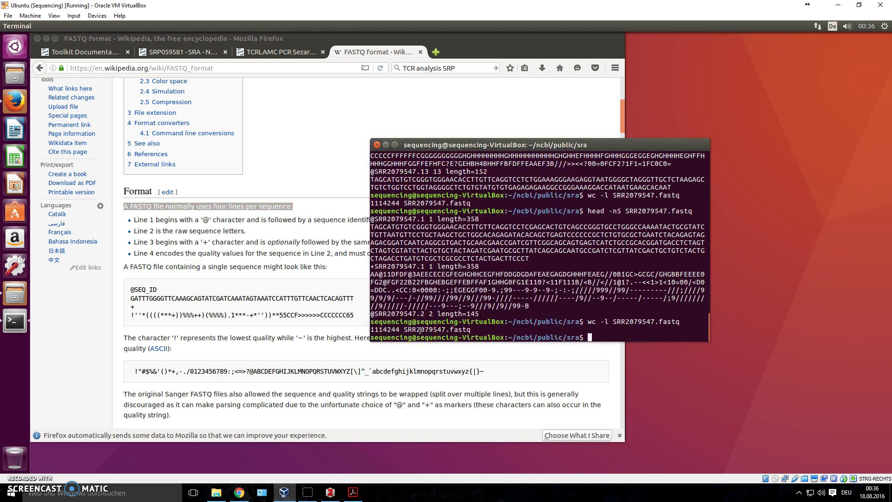
pyautogui.doubleClick(385, 330)
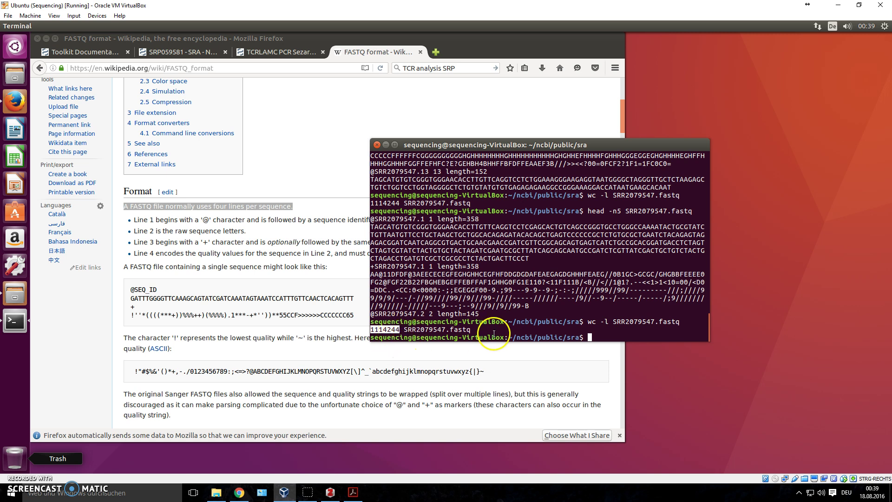
pyautogui.moveTo(588, 321)
pyautogui.mouseDown()
pyautogui.moveTo(607, 321)
pyautogui.moveTo(592, 321)
pyautogui.moveTo(607, 322)
pyautogui.moveTo(590, 339)
pyautogui.moveTo(593, 328)
pyautogui.mouseUp()
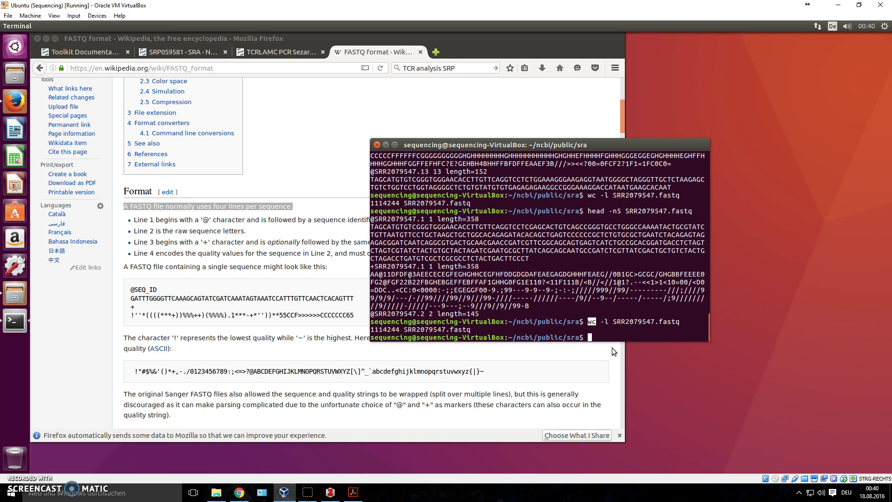
pyautogui.click(608, 334)
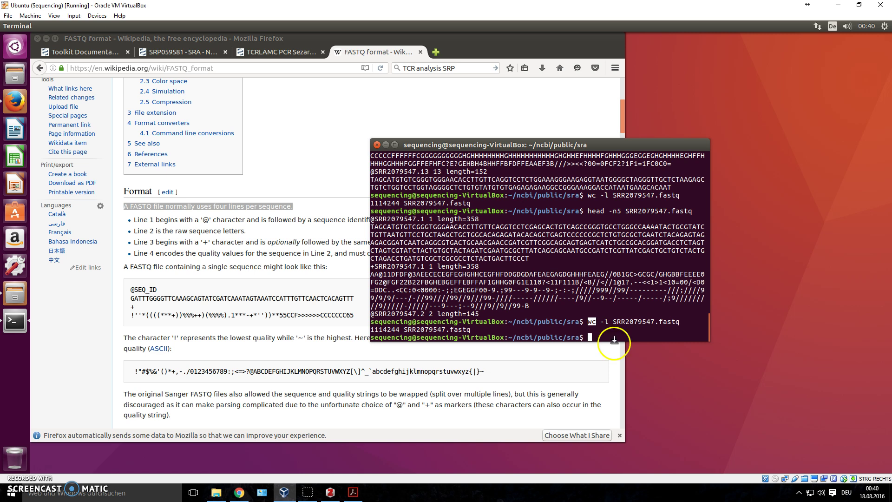